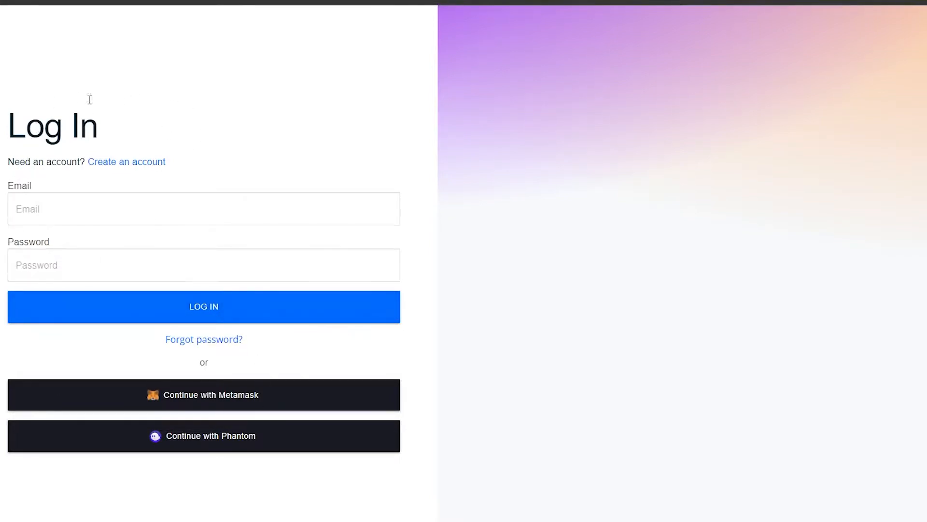
# - Open the new account form, go to its name and email fields, and log in with the account's credentials
pyautogui.click(227, 402)
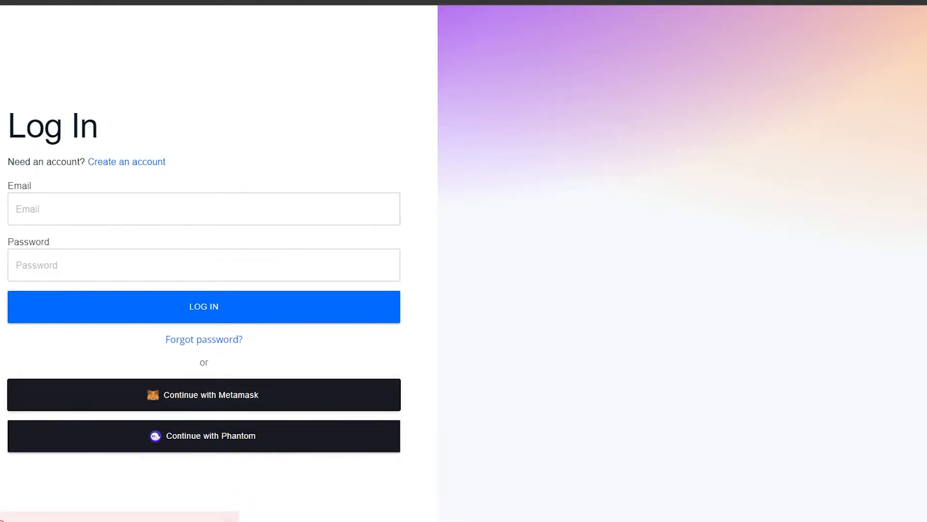
pyautogui.click(148, 162)
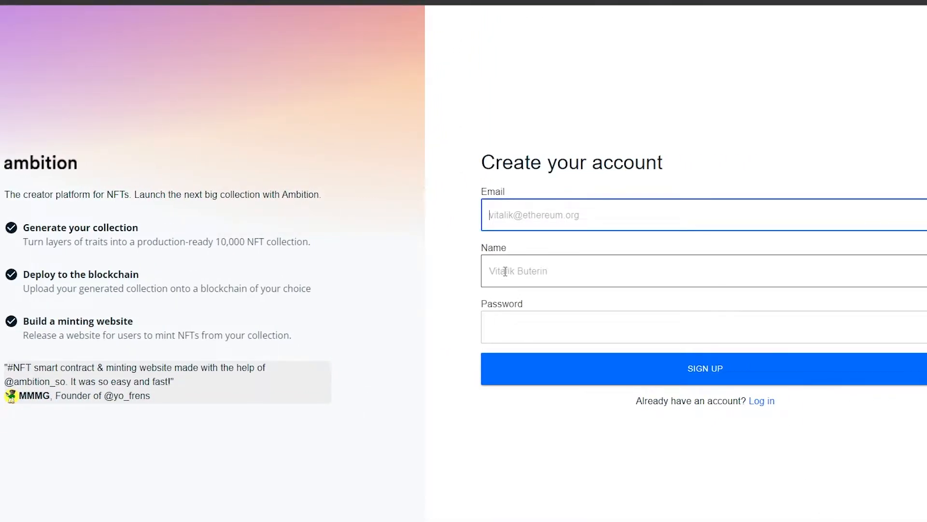
pyautogui.click(519, 278)
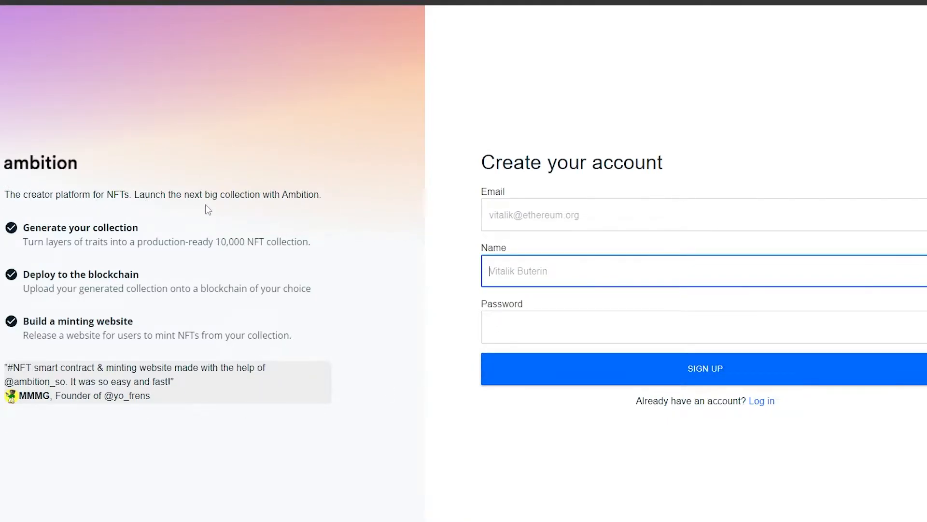
pyautogui.click(499, 209)
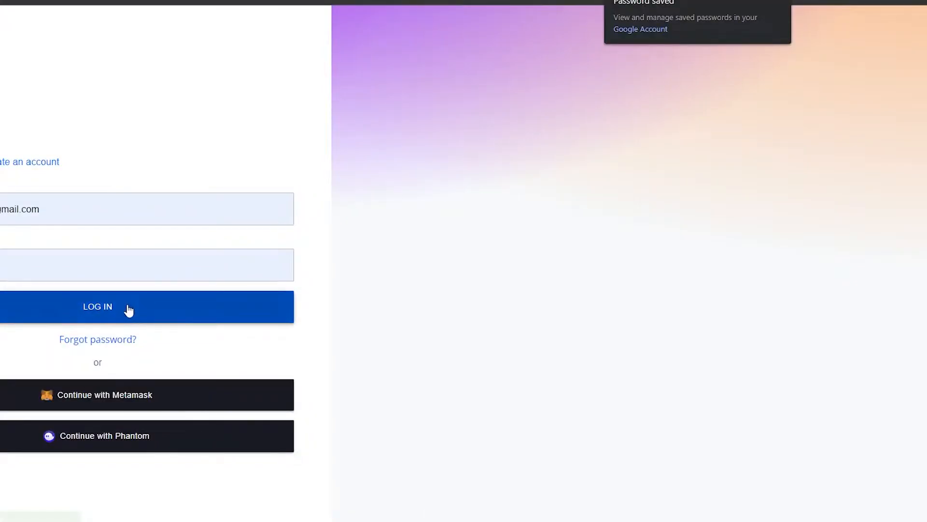
pyautogui.click(127, 304)
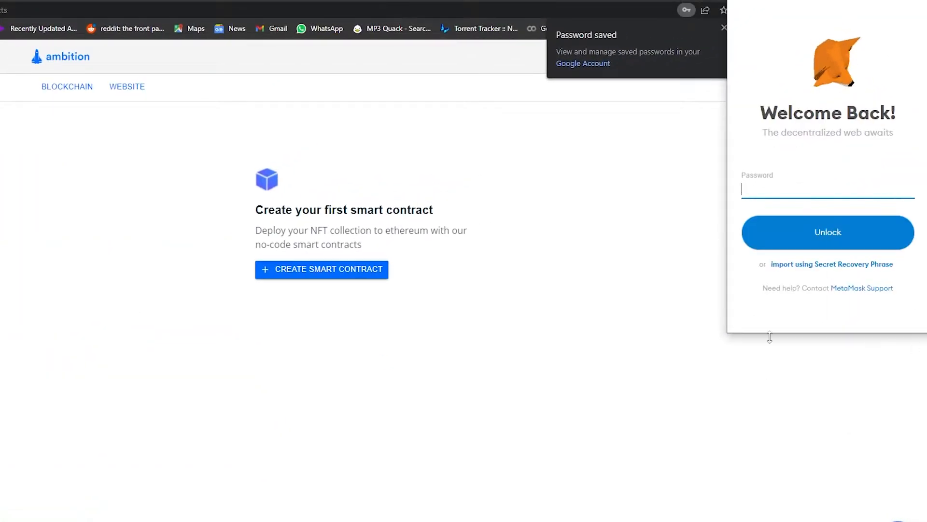
# - Unlock the MetaMask wallet by entering its password
pyautogui.write('••••••')
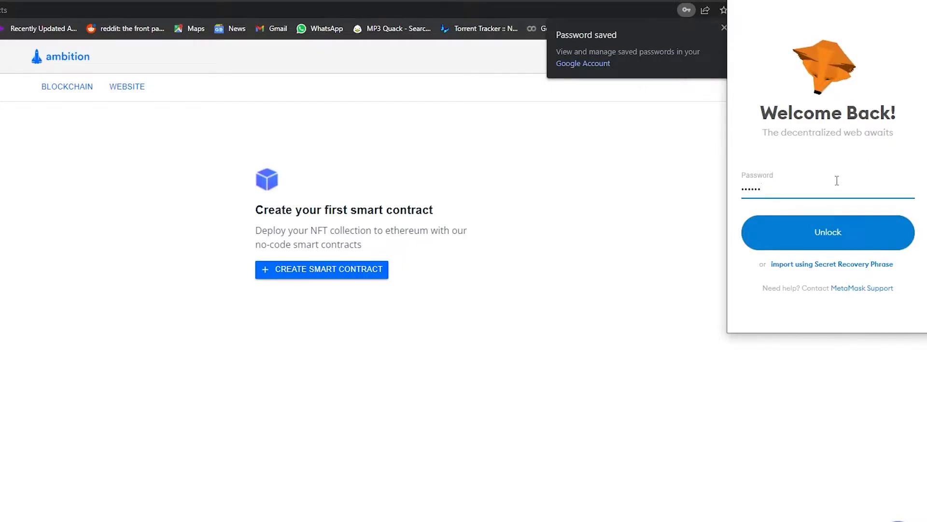
pyautogui.press('BackSpace')
pyautogui.press('BackSpace')
pyautogui.press('BackSpace')
pyautogui.press('BackSpace')
pyautogui.press('BackSpace')
pyautogui.press('BackSpace')
pyautogui.write('•')
pyautogui.press('Return')
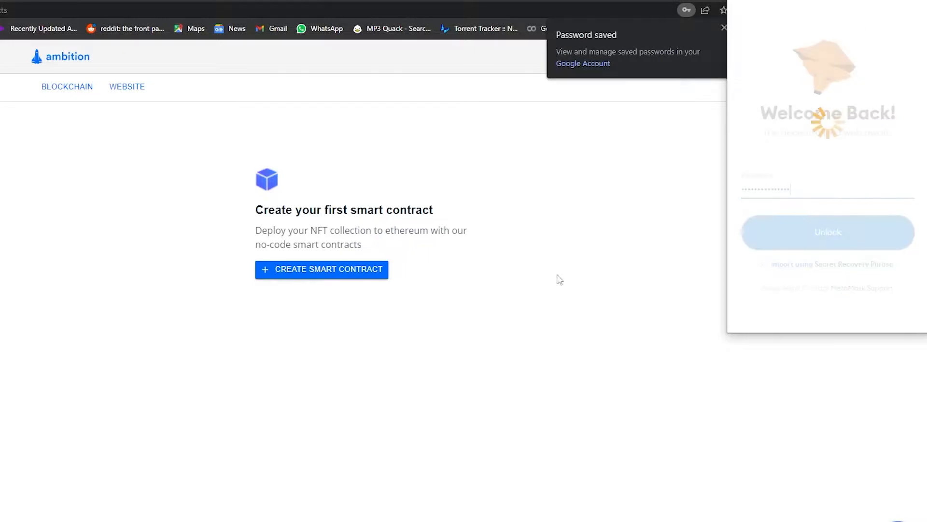
# - Connect the wallet's Account 1 to the site and start creating the first smart contract
pyautogui.click(904, 313)
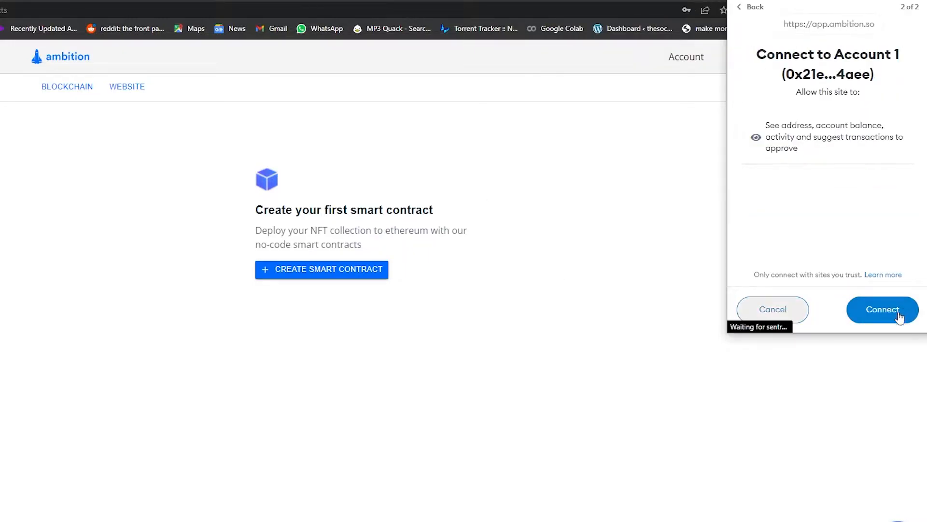
pyautogui.click(876, 315)
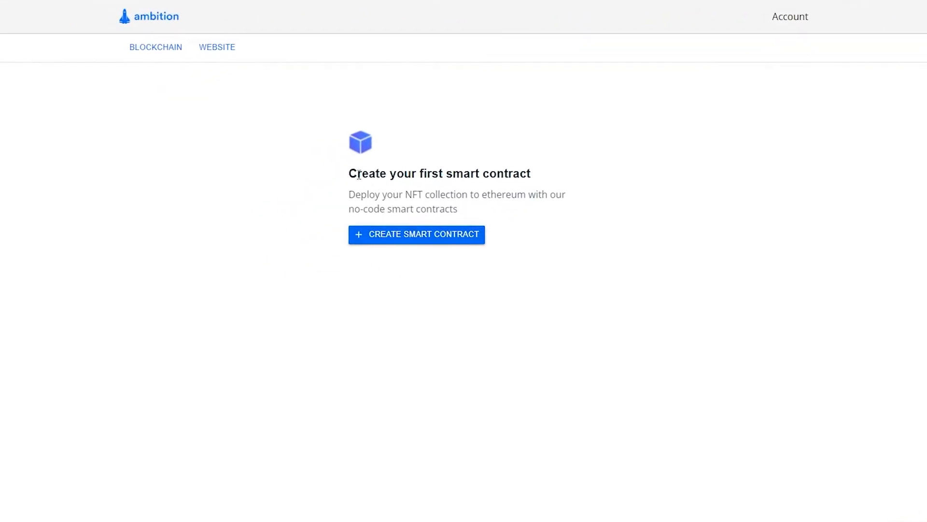
pyautogui.click(472, 235)
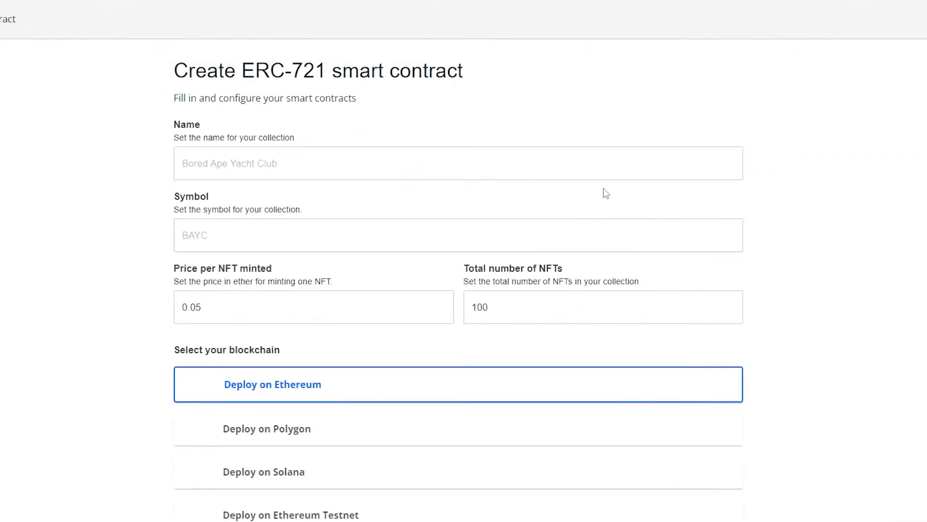
# - Examine the smart contract form's name, symbol, price, total number of NFTs and blockchain options
pyautogui.scroll(-4, 325, 196)
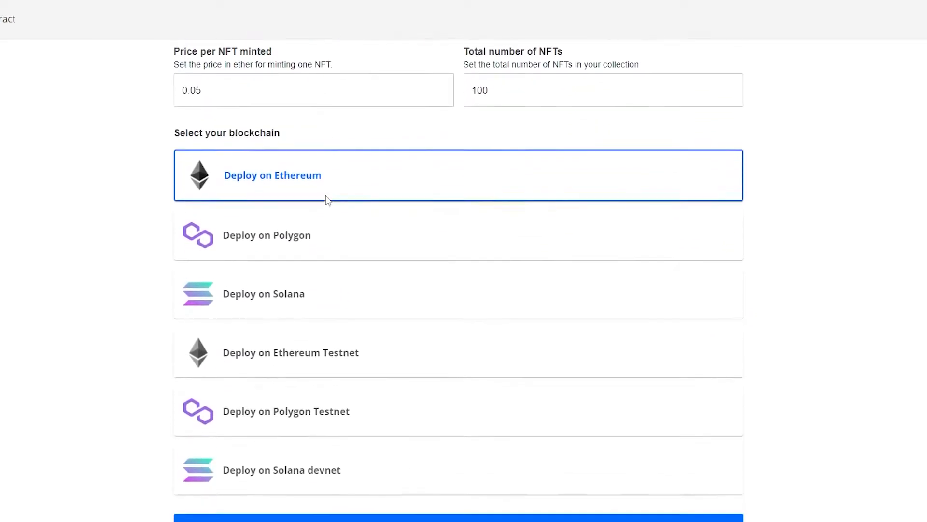
pyautogui.scroll(4, 291, 235)
pyautogui.click(219, 164)
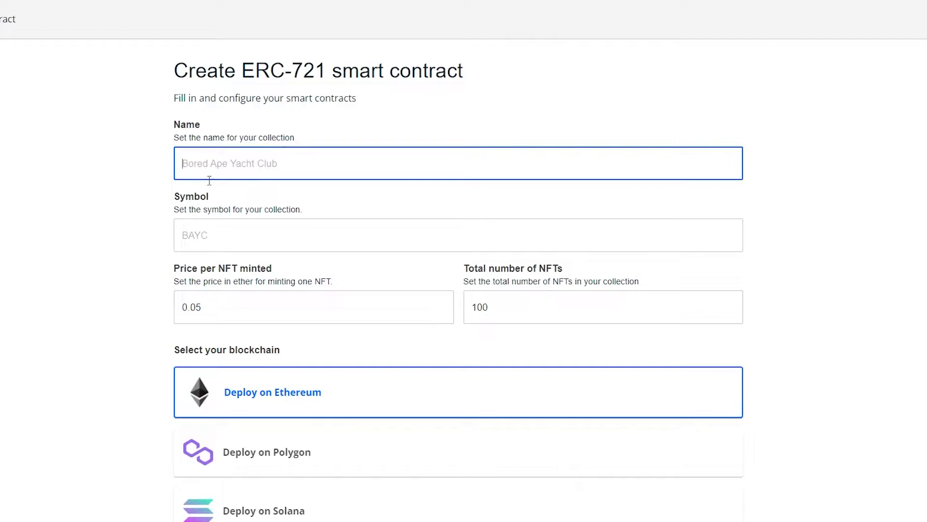
pyautogui.scroll(-1, 208, 170)
pyautogui.click(211, 186)
pyautogui.scroll(-3, 211, 187)
pyautogui.scroll(3, 211, 186)
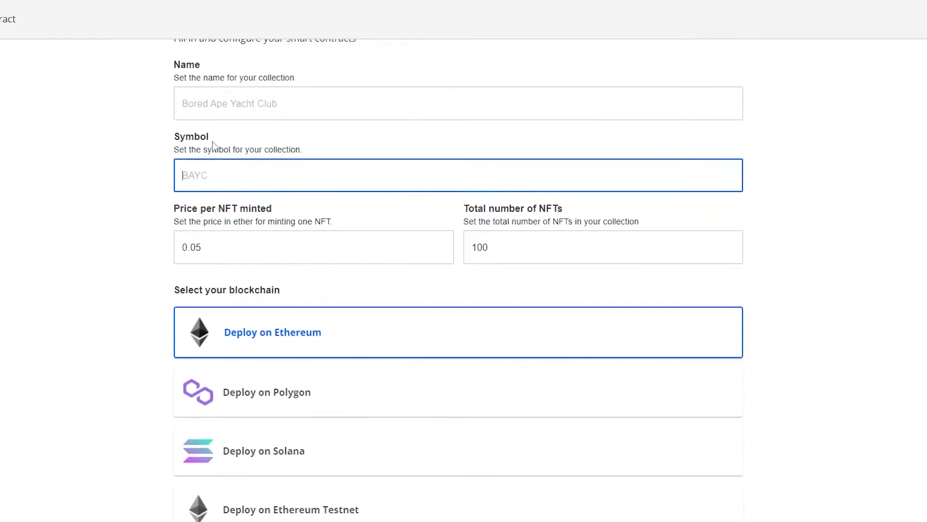
pyautogui.scroll(-2, 291, 178)
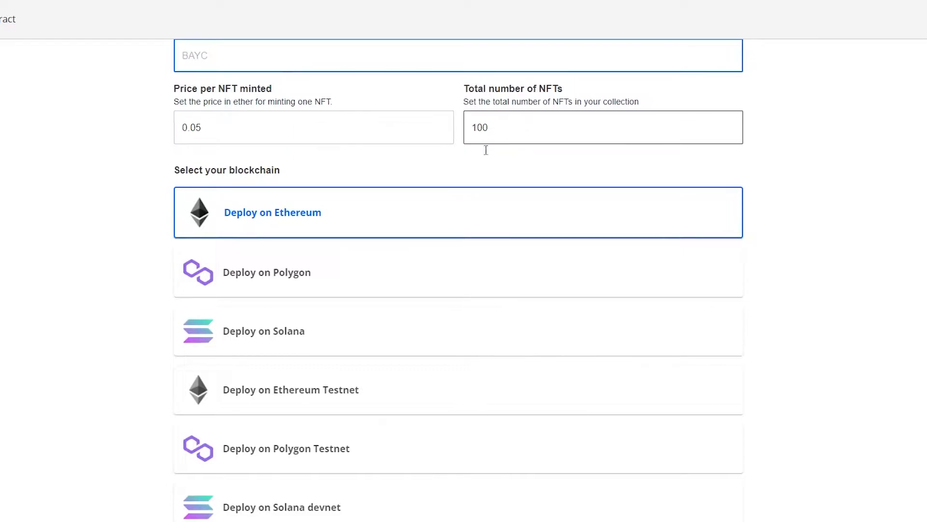
pyautogui.scroll(-1, 536, 124)
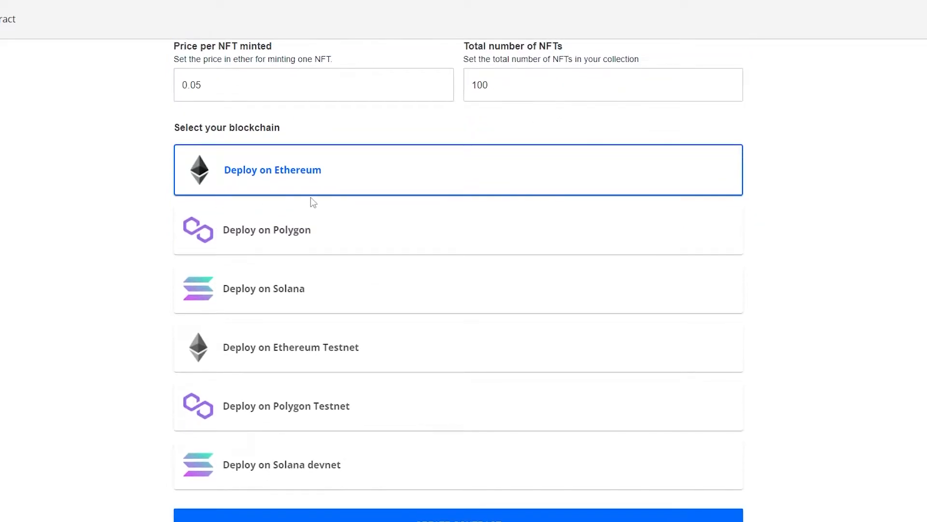
# - Try the other blockchain options in turn: Polygon, Solana, Ethereum Testnet, Polygon Testnet and Solana devnet
pyautogui.click(336, 235)
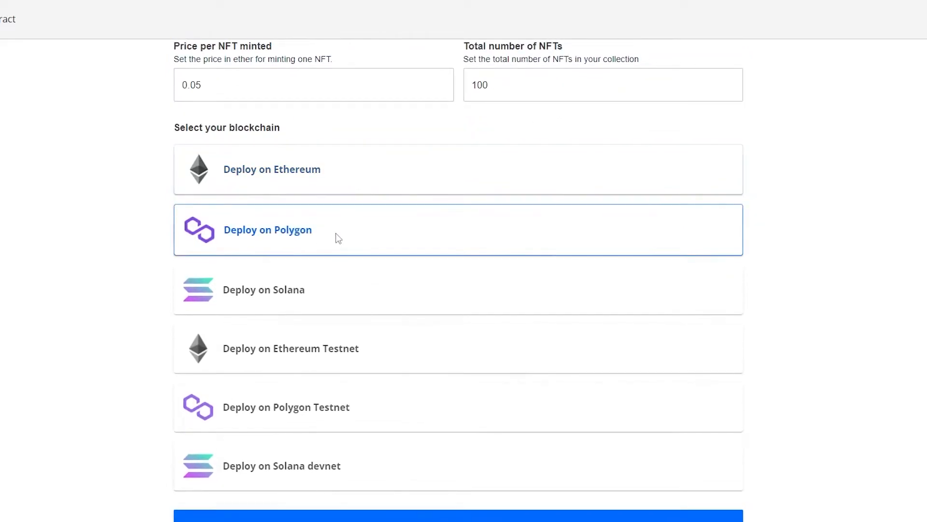
pyautogui.click(323, 298)
pyautogui.click(325, 353)
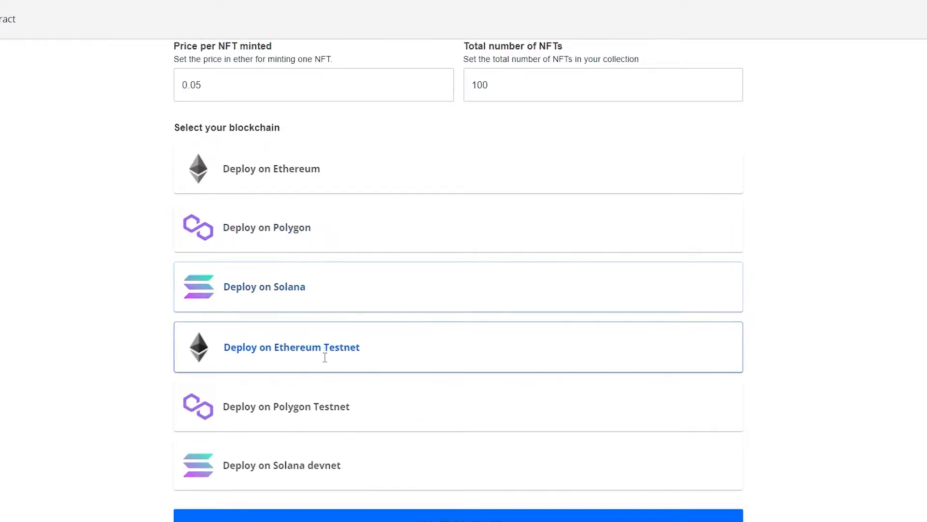
pyautogui.click(328, 400)
pyautogui.click(309, 464)
pyautogui.scroll(5, 418, 509)
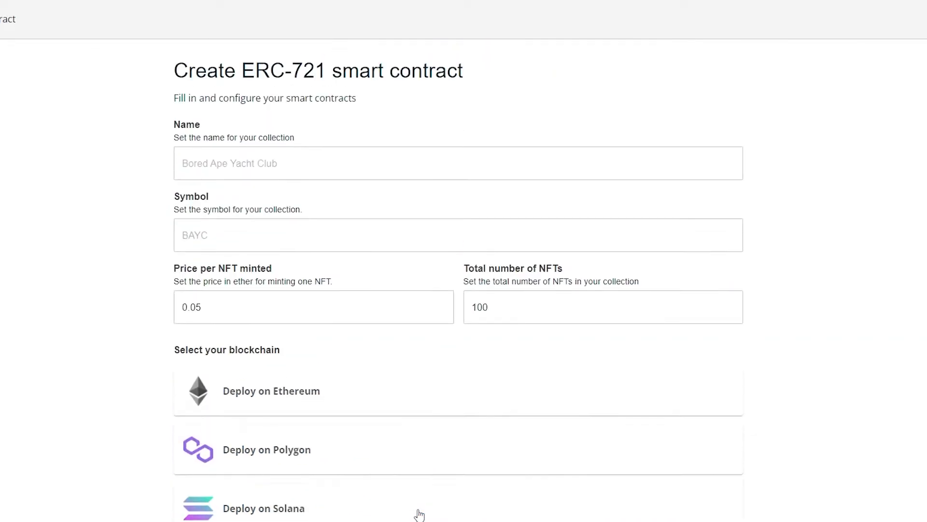
# - Name the collection Budget punks and set its symbol to BPS
pyautogui.click(303, 172)
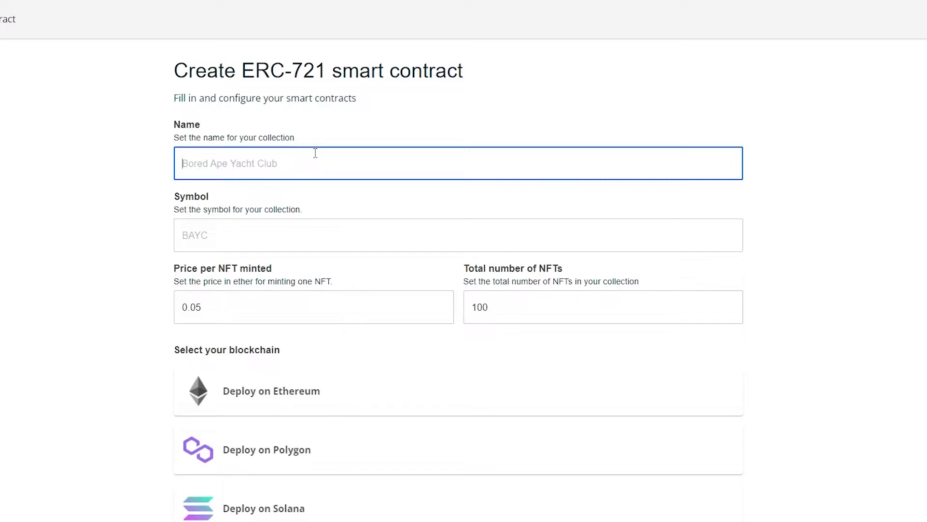
pyautogui.write('Budget punks')
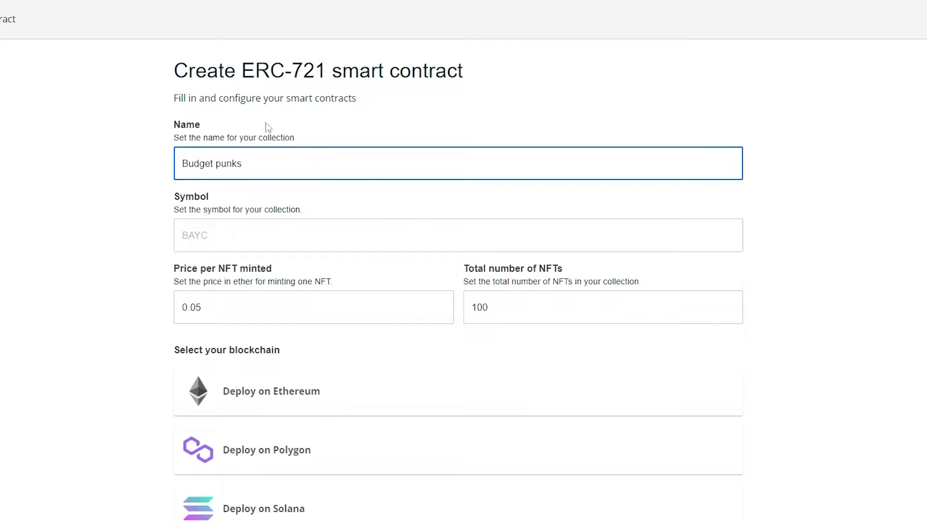
pyautogui.click(253, 223)
pyautogui.write('BPS')
# - Set the price per NFT minted to 0.005 and the total number of NFTs to 9
pyautogui.scroll(-1, 219, 242)
pyautogui.click(221, 245)
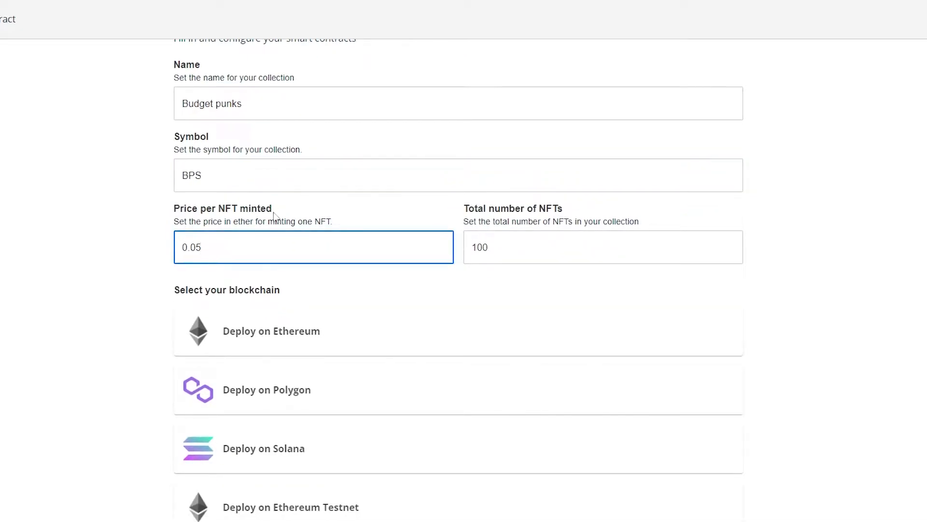
pyautogui.press('BackSpace')
pyautogui.write('0')
pyautogui.click(478, 247)
pyautogui.hotkey('ctrl', 'a')
pyautogui.write('9')
# - Choose to deploy on Ethereum and create the contract
pyautogui.scroll(-2, 261, 250)
pyautogui.click(262, 220)
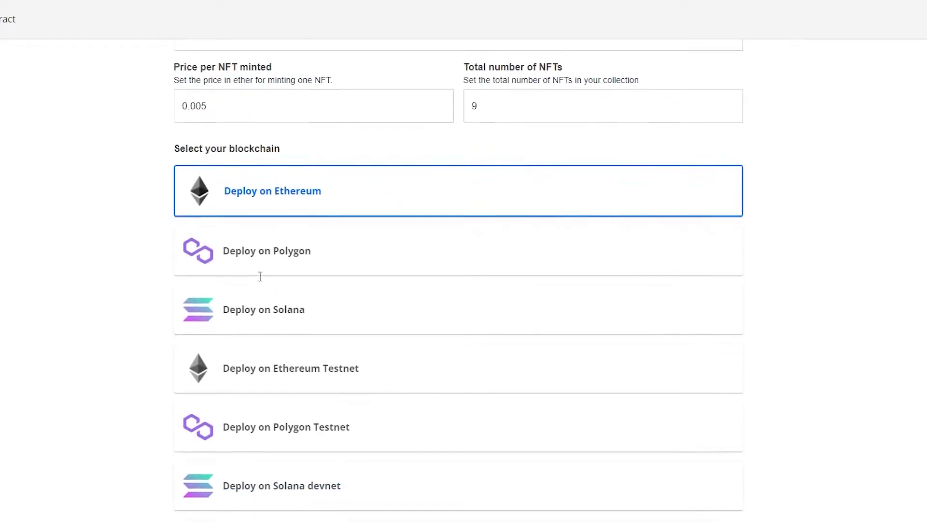
pyautogui.scroll(-1, 299, 263)
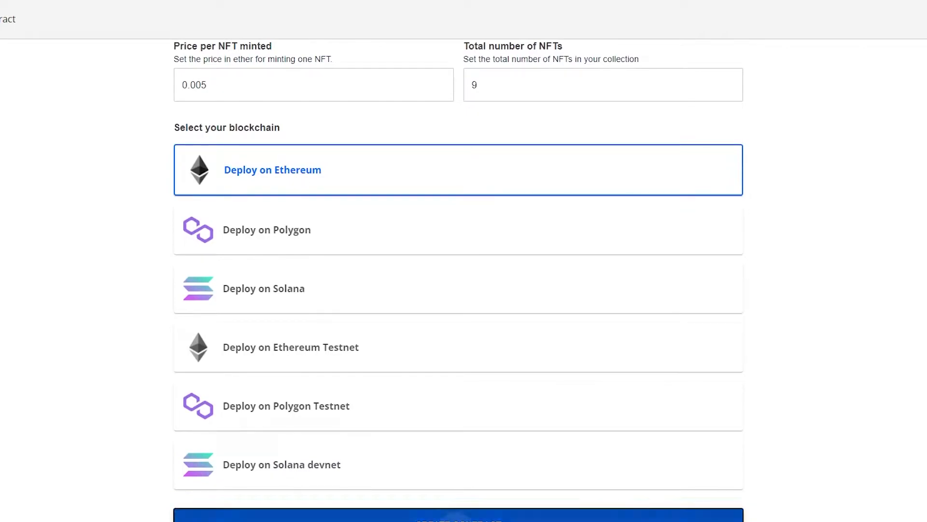
pyautogui.click(463, 514)
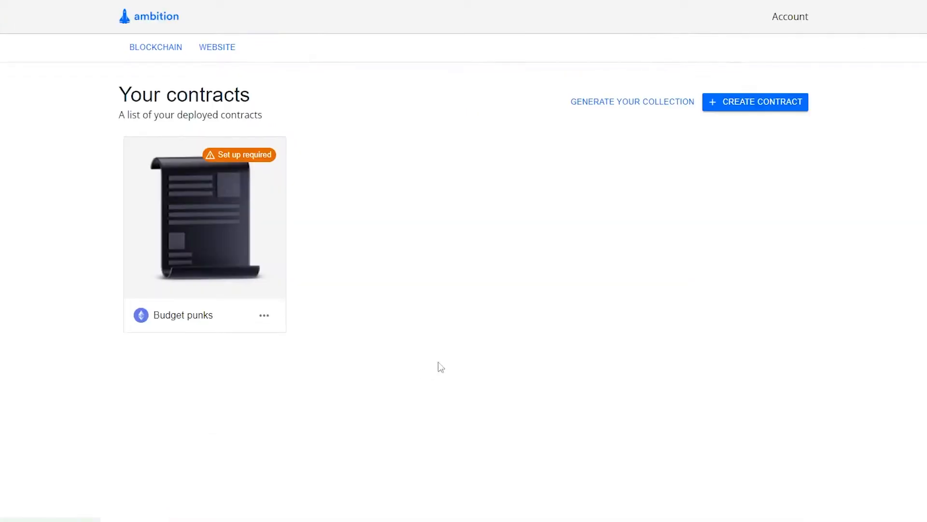
# - Open the Budget punks contract's setup and choose hosting your own images, up to the metadata URL entry
pyautogui.click(242, 159)
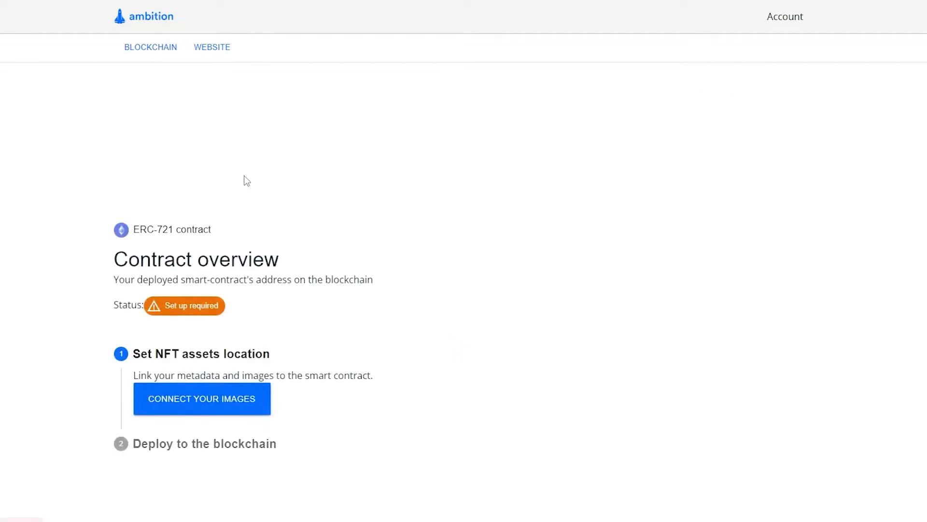
pyautogui.click(202, 407)
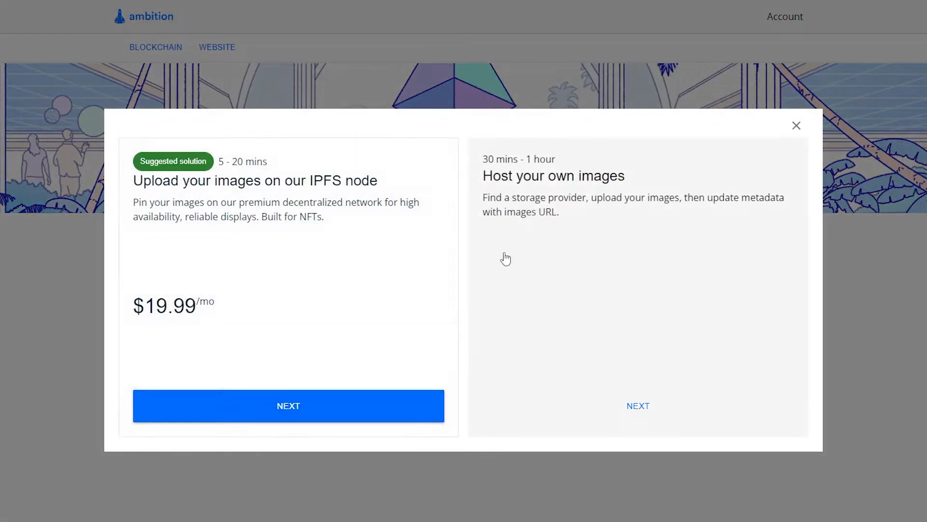
pyautogui.click(538, 249)
pyautogui.click(196, 301)
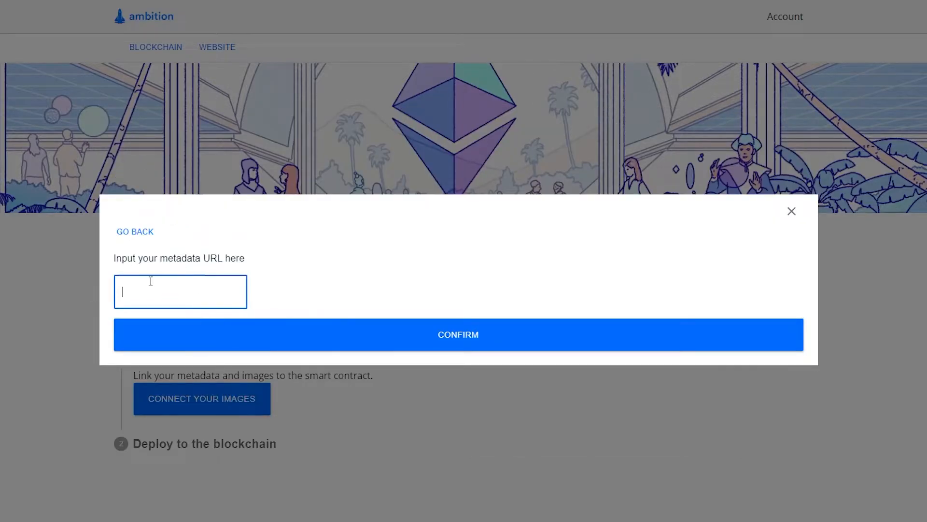
pyautogui.press('super+e')
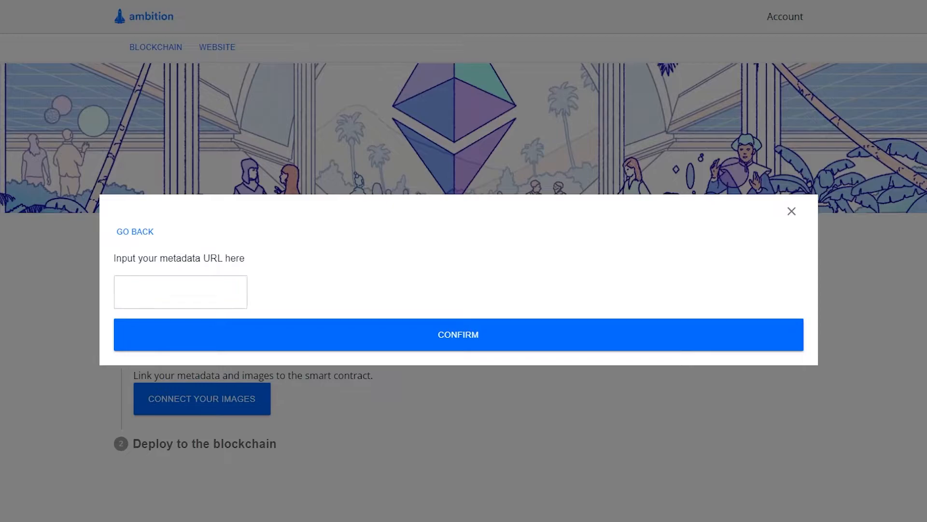
pyautogui.scroll(-2, 173, 218)
pyautogui.scroll(-1, 173, 218)
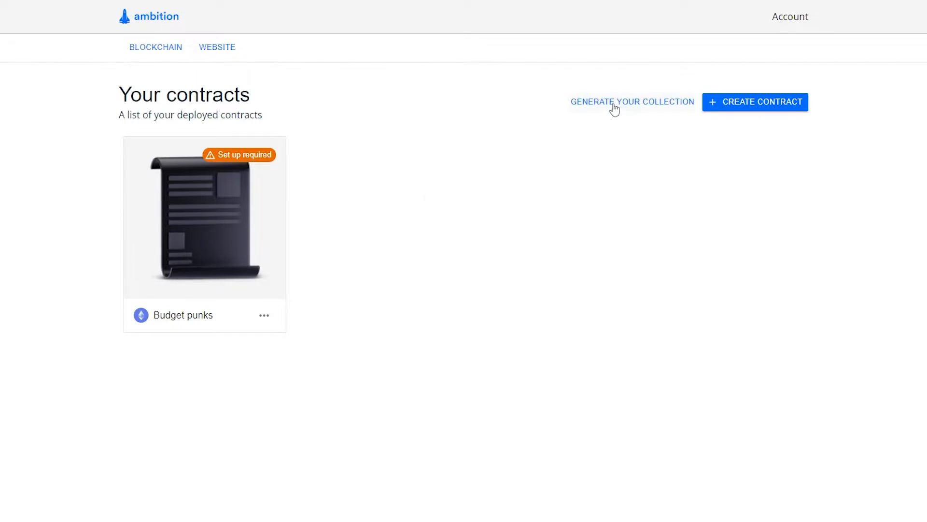
# - Start generating a collection from the contracts list and name it Budget Punks in the metadata form
pyautogui.click(665, 107)
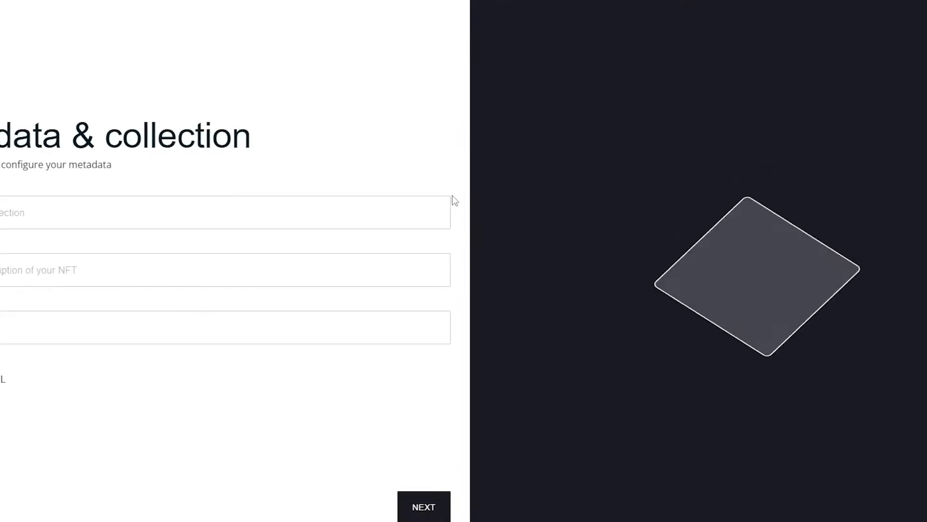
pyautogui.click(29, 210)
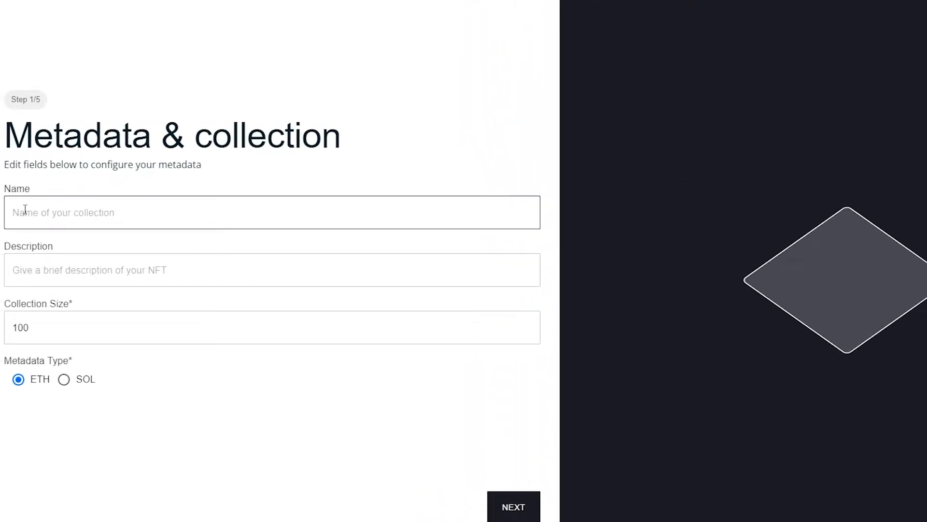
pyautogui.click(141, 164)
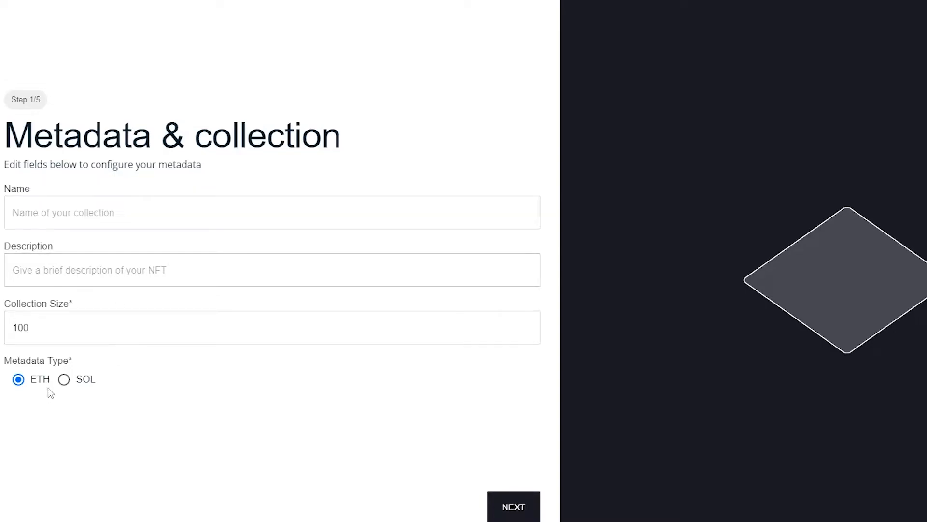
pyautogui.moveTo(19, 364); pyautogui.dragTo(90, 385)
pyautogui.click(247, 212)
pyautogui.write('F')
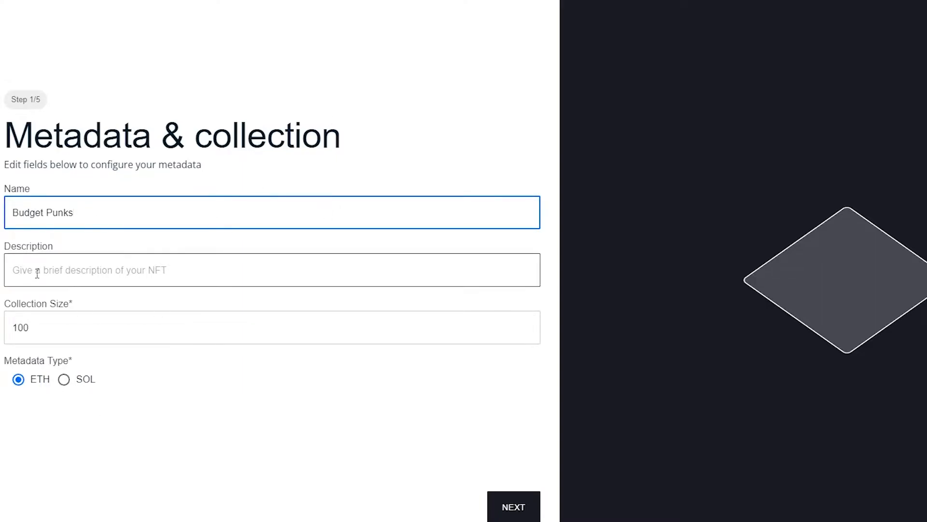
# - Enter sngsk as the collection's description
pyautogui.click(35, 274)
pyautogui.click(44, 326)
pyautogui.click(34, 285)
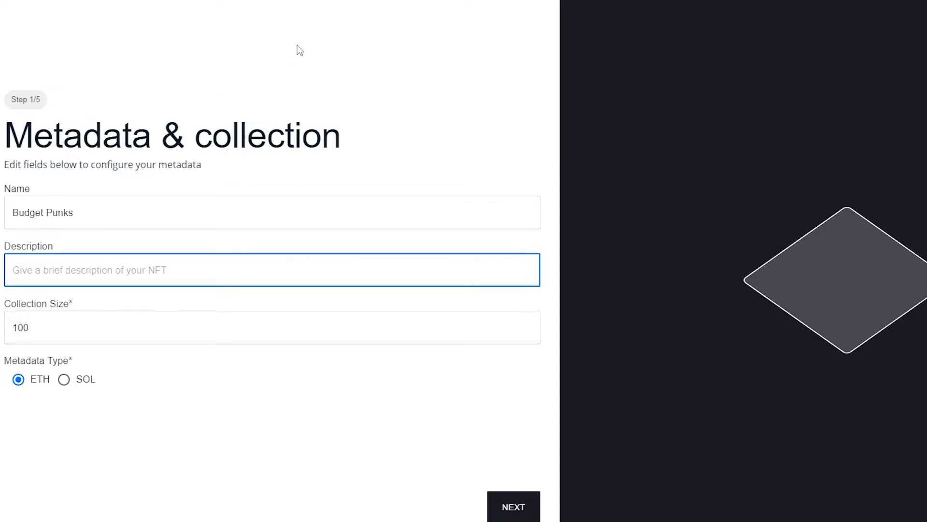
pyautogui.write('sngsk')
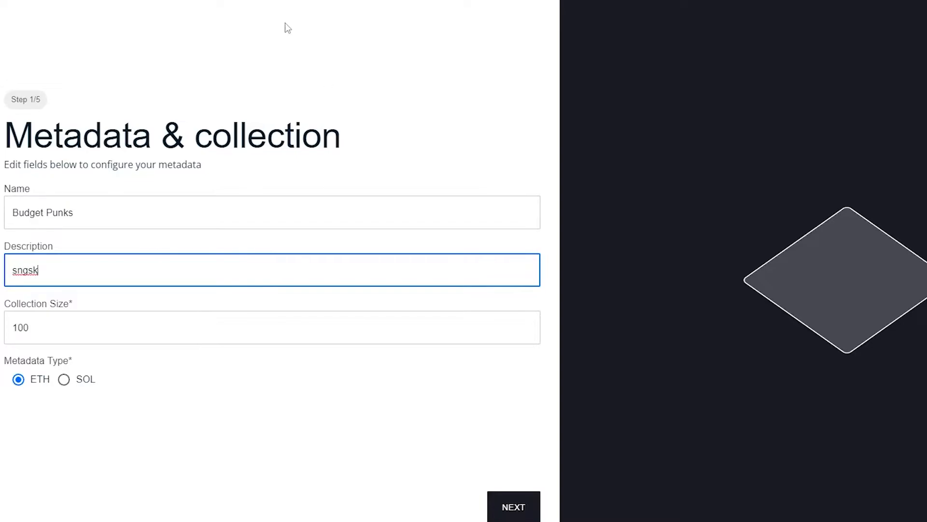
# - Complete the collection's description as sngsksgsga and set the collection size to 9
pyautogui.write('sgsga')
pyautogui.moveTo(80, 318); pyautogui.dragTo(24, 327)
pyautogui.doubleClick(56, 336)
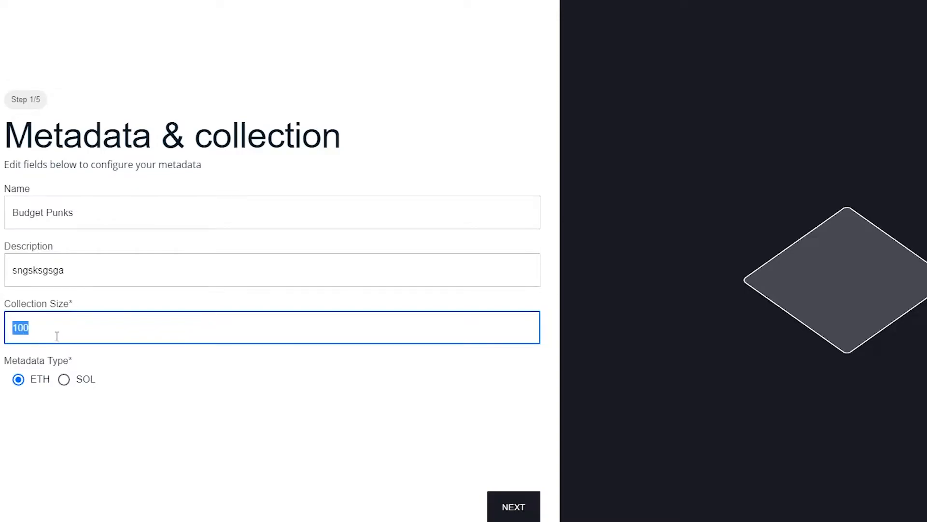
pyautogui.write('9')
pyautogui.click(239, 410)
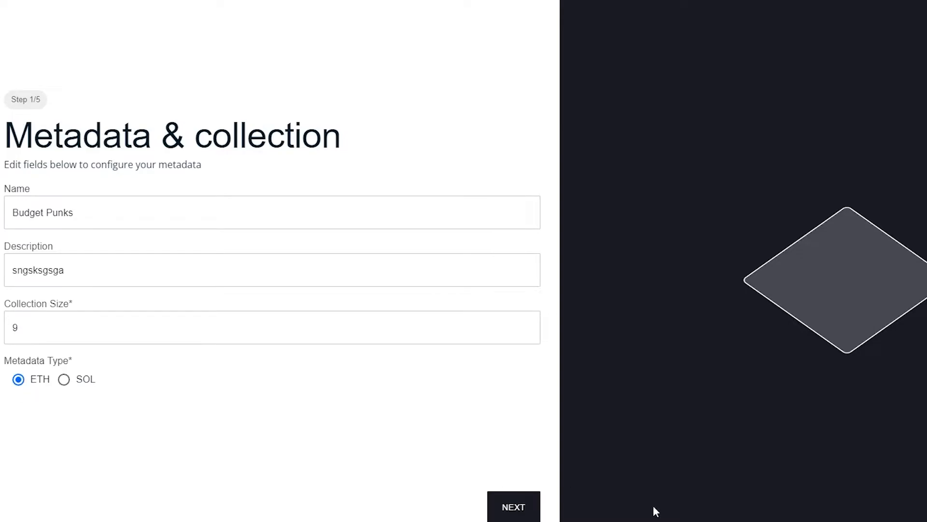
# - Change the collection size to 10 and continue to layer creation
pyautogui.click(532, 506)
pyautogui.moveTo(19, 327); pyautogui.dragTo(2, 320)
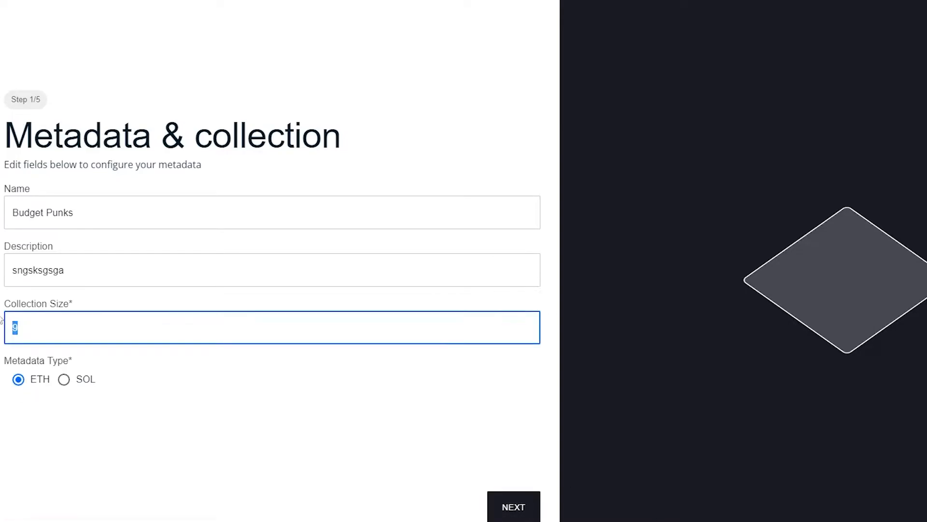
pyautogui.press('BackSpace')
pyautogui.click(523, 508)
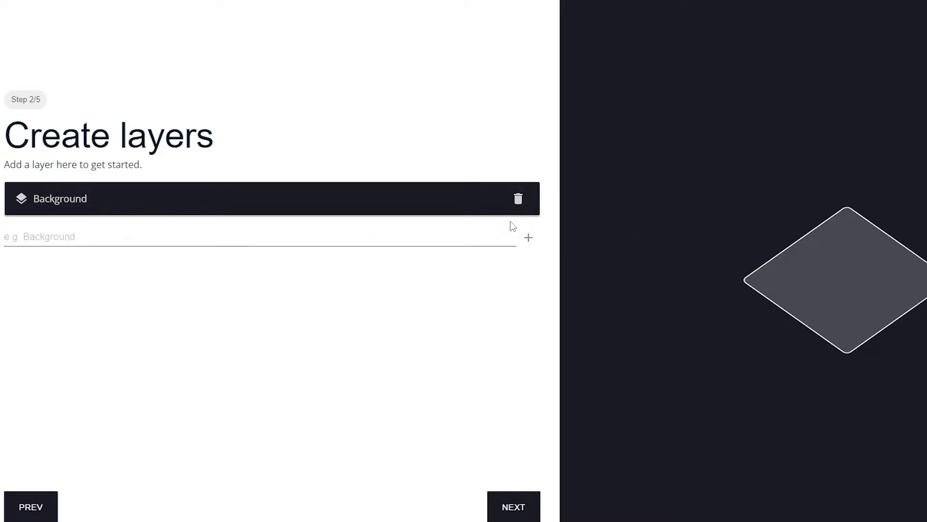
# - Delete the default Background layer and add a layer named Faces
pyautogui.click(518, 198)
pyautogui.click(193, 194)
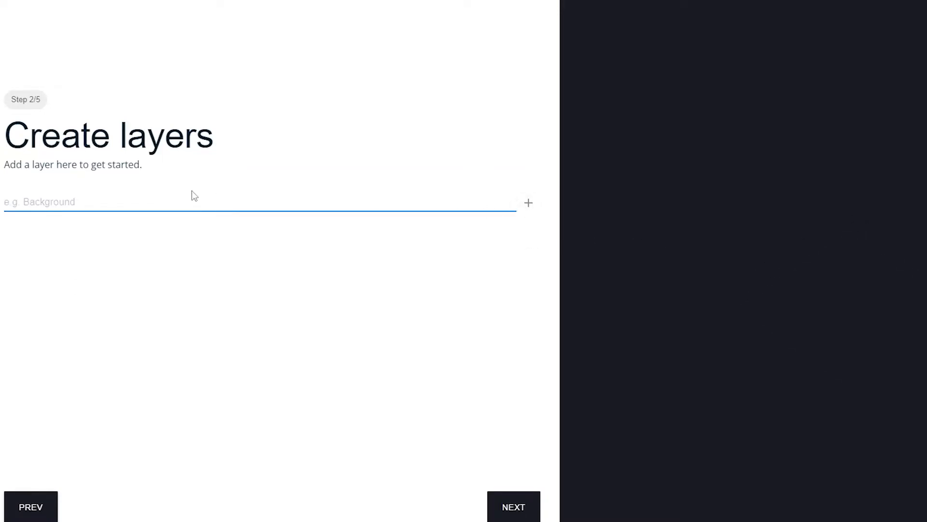
pyautogui.write('Faces')
pyautogui.press('Return')
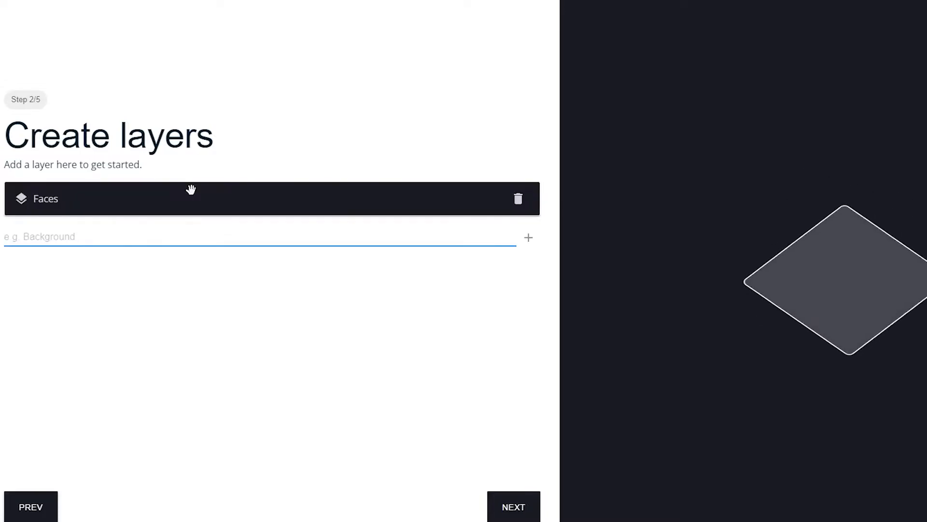
# - Add two more layers named Hats and Glasses above the Faces layer
pyautogui.click(71, 237)
pyautogui.write('Hats')
pyautogui.press('Return')
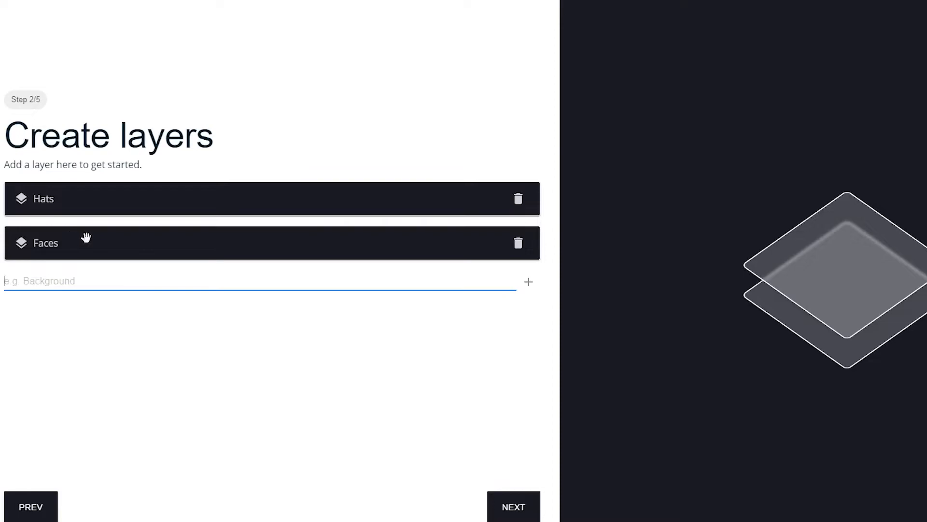
pyautogui.write('Glasses')
pyautogui.press('Return')
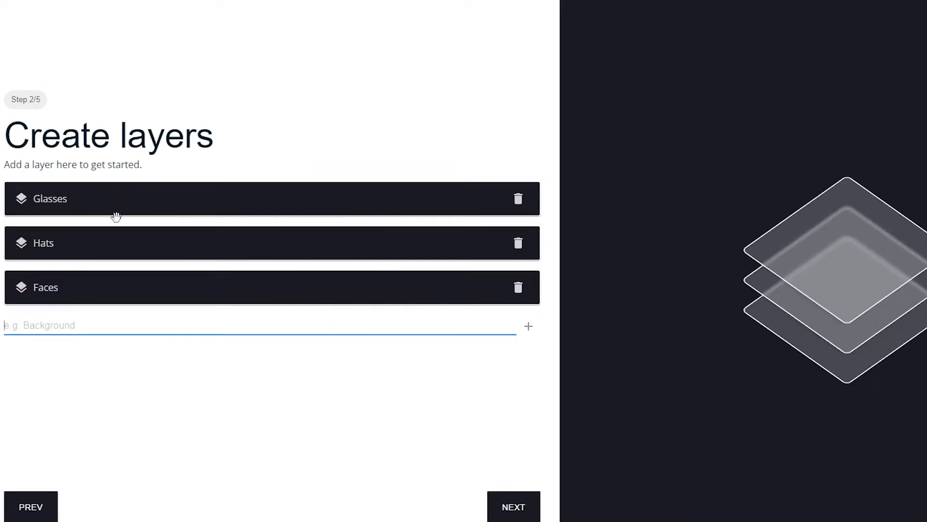
# - Switch to File Explorer and look through the Face, Glasses and Hats image folders in Crypto Punks, returning to the generator at the end
pyautogui.click(131, 223)
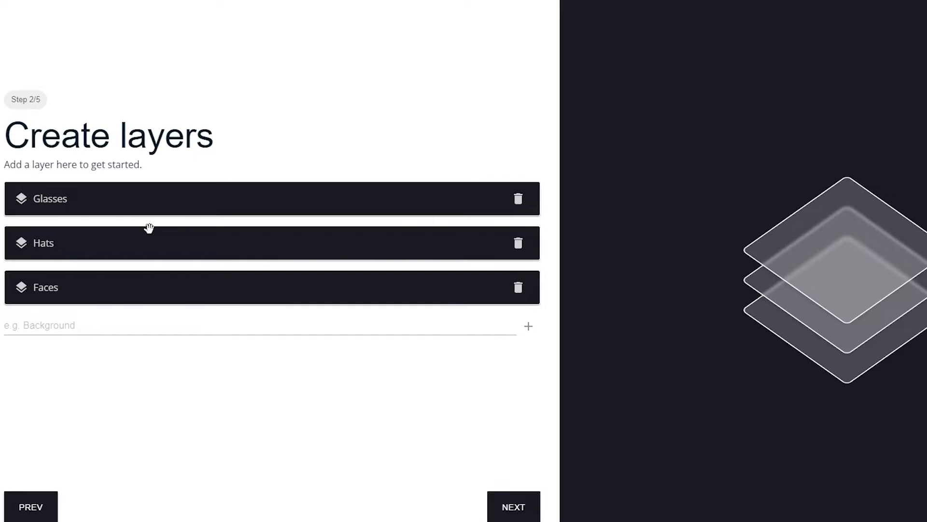
pyautogui.doubleClick(184, 102)
pyautogui.doubleClick(182, 79)
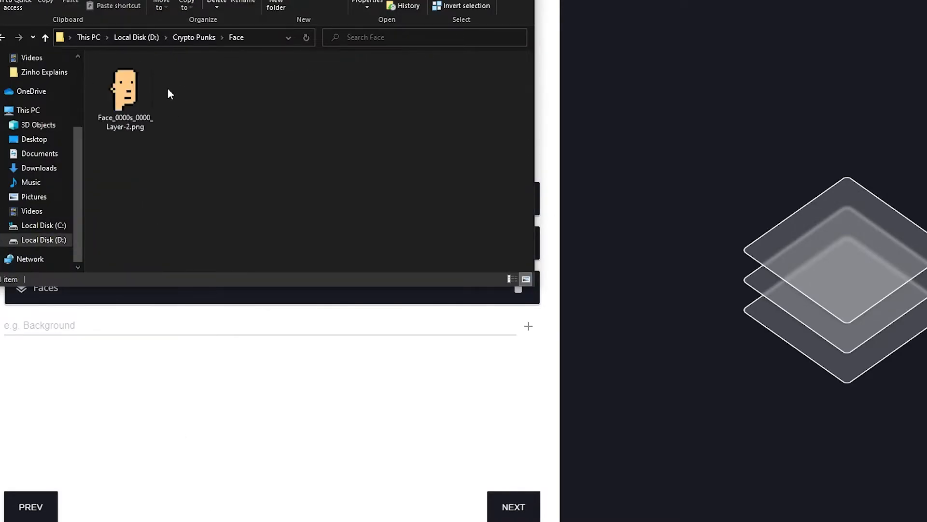
pyautogui.press('BackSpace')
pyautogui.doubleClick(167, 90)
pyautogui.press('BackSpace')
pyautogui.doubleClick(166, 101)
pyautogui.press('BackSpace')
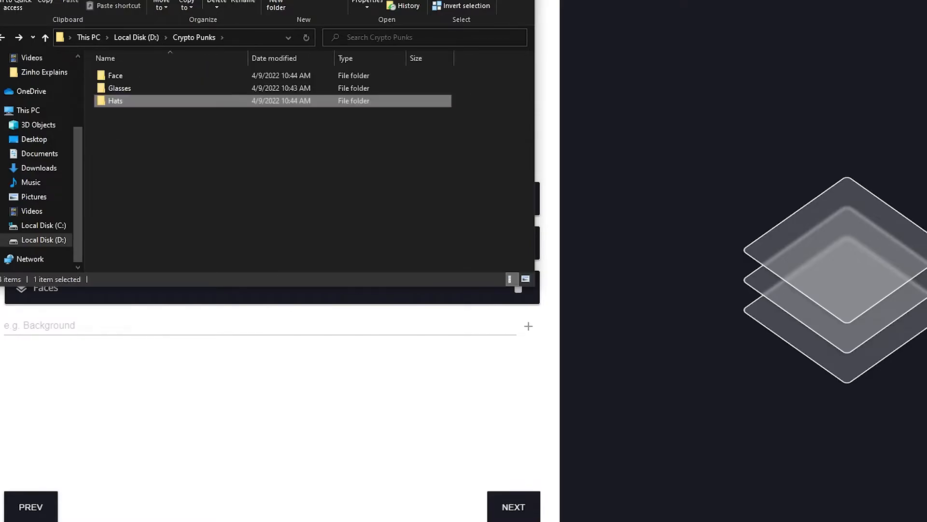
pyautogui.hotkey('alt', 'Tab')
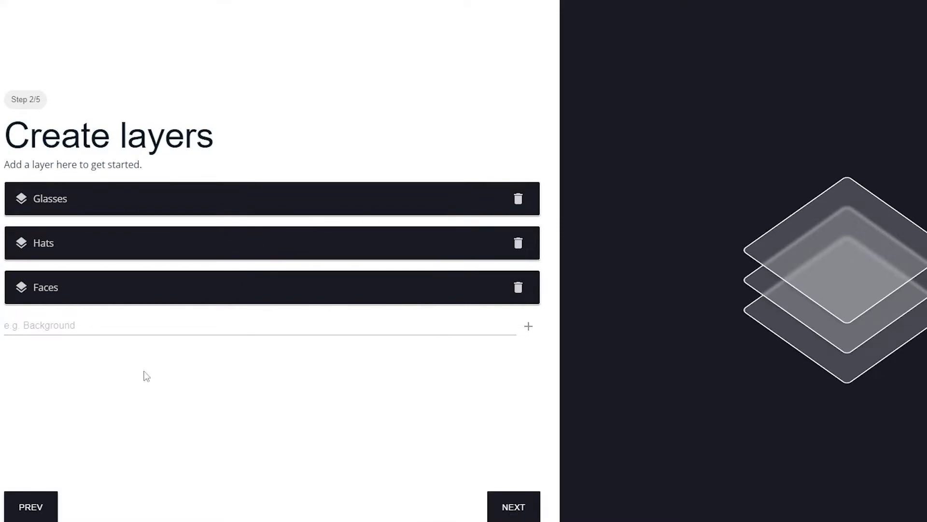
# - Continue to adding traits and upload all four PNG images from the Crypto Punks Glasses folder to the Glasses layer
pyautogui.click(519, 514)
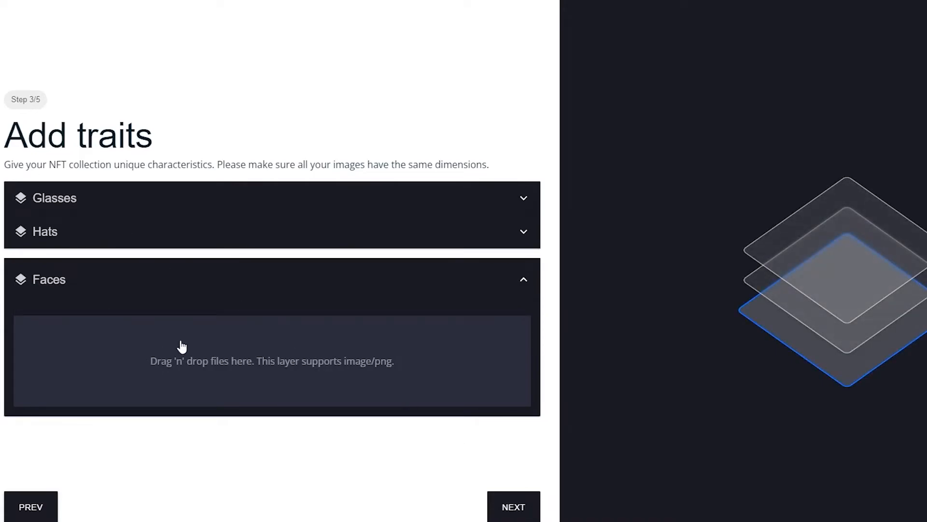
pyautogui.click(73, 229)
pyautogui.click(74, 203)
pyautogui.click(166, 284)
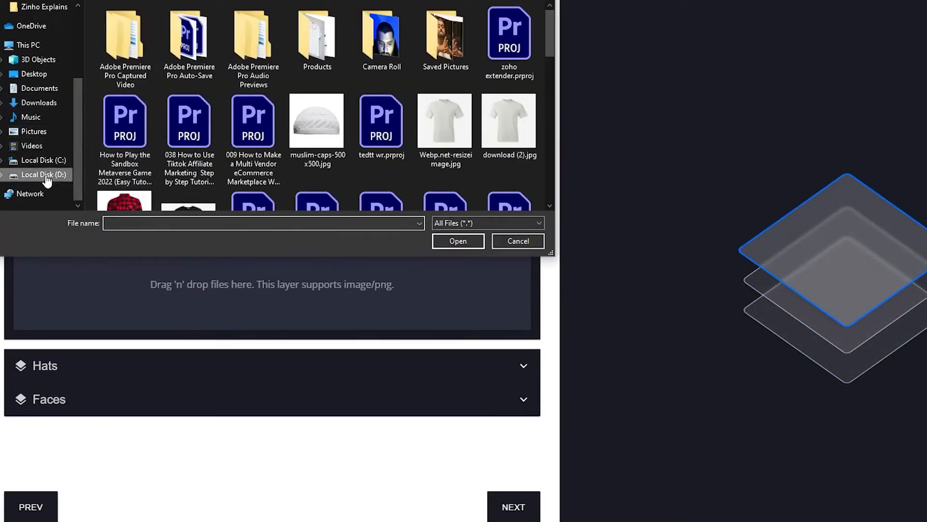
pyautogui.click(43, 175)
pyautogui.doubleClick(167, 50)
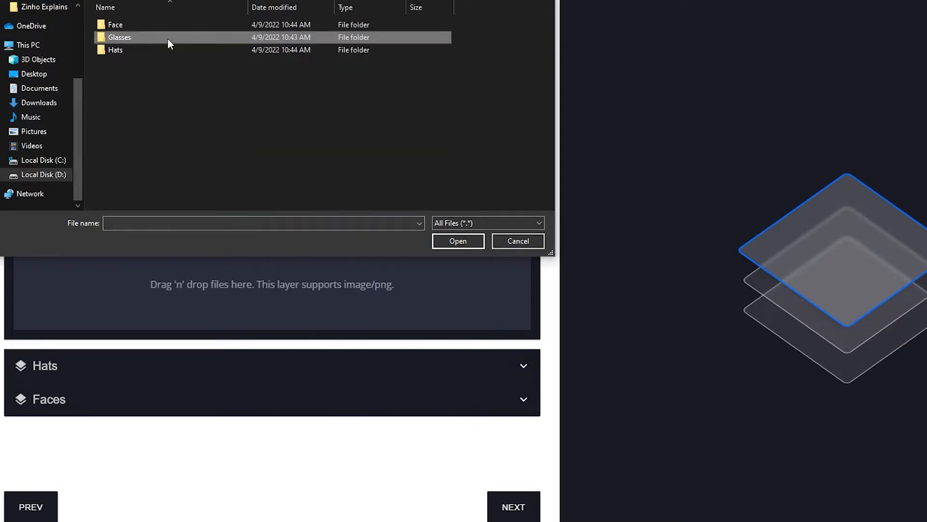
pyautogui.click(475, 241)
pyautogui.moveTo(433, 172); pyautogui.dragTo(145, 67)
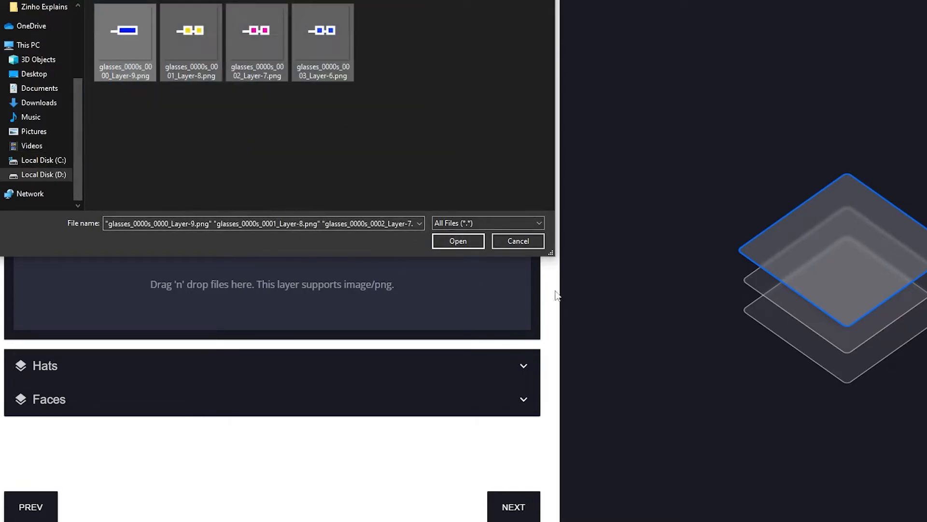
pyautogui.click(478, 241)
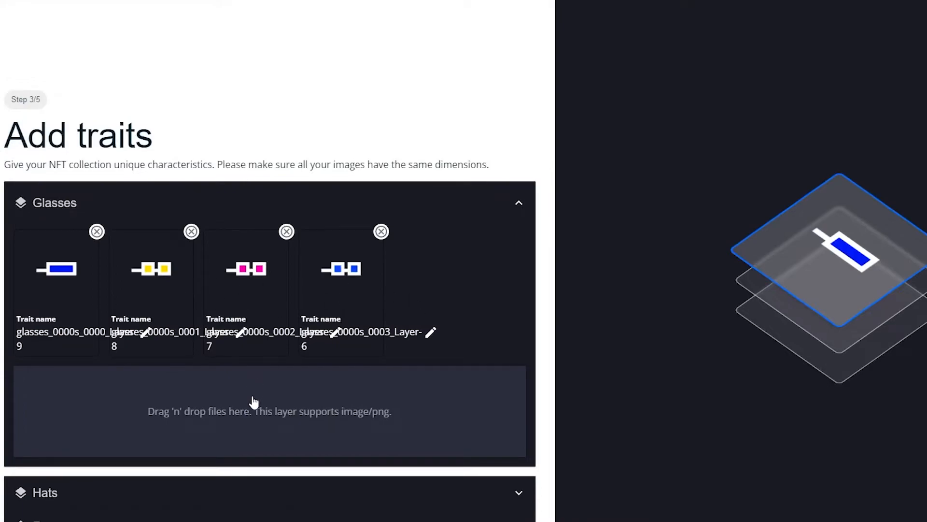
# - Upload all four hat images from the Crypto Punks Hats folder to the Hats layer
pyautogui.scroll(-1, 254, 399)
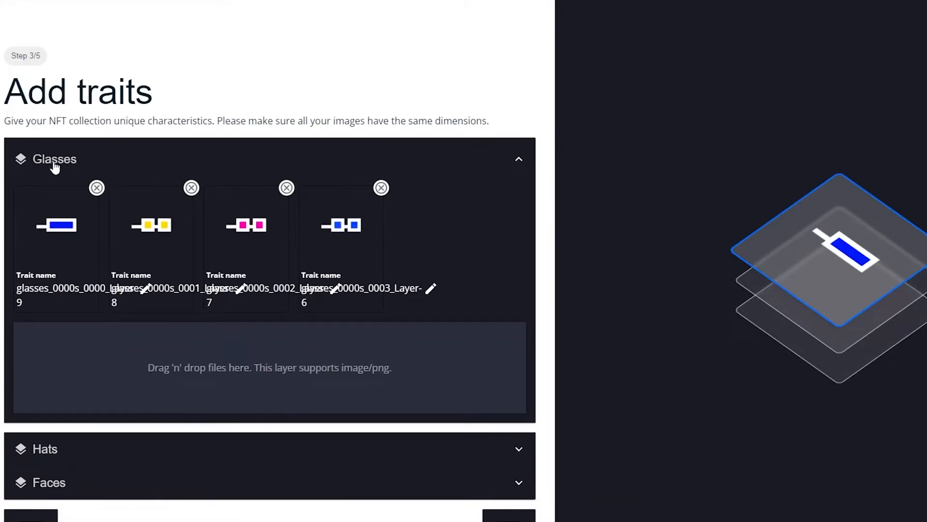
pyautogui.click(518, 463)
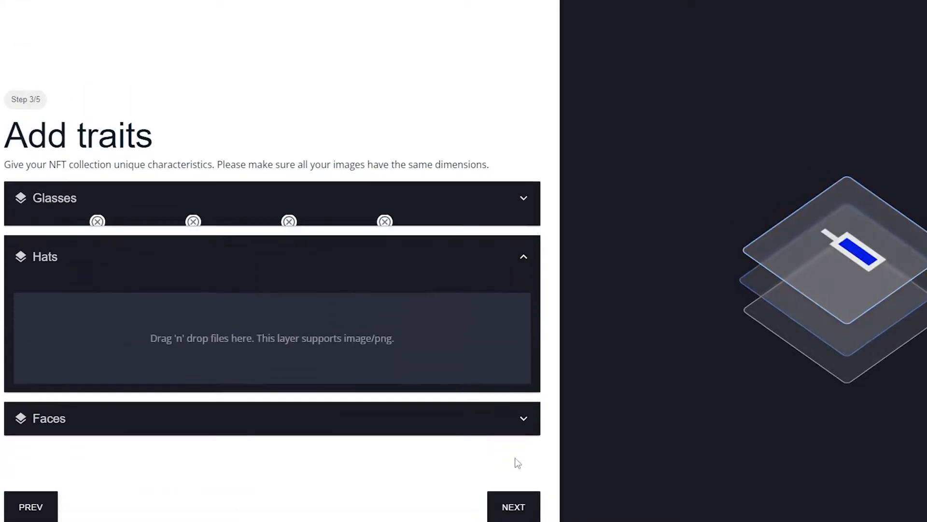
pyautogui.click(290, 346)
pyautogui.hotkey('alt', 'Up')
pyautogui.doubleClick(142, 49)
pyautogui.moveTo(376, 116); pyautogui.dragTo(92, 11)
pyautogui.click(454, 242)
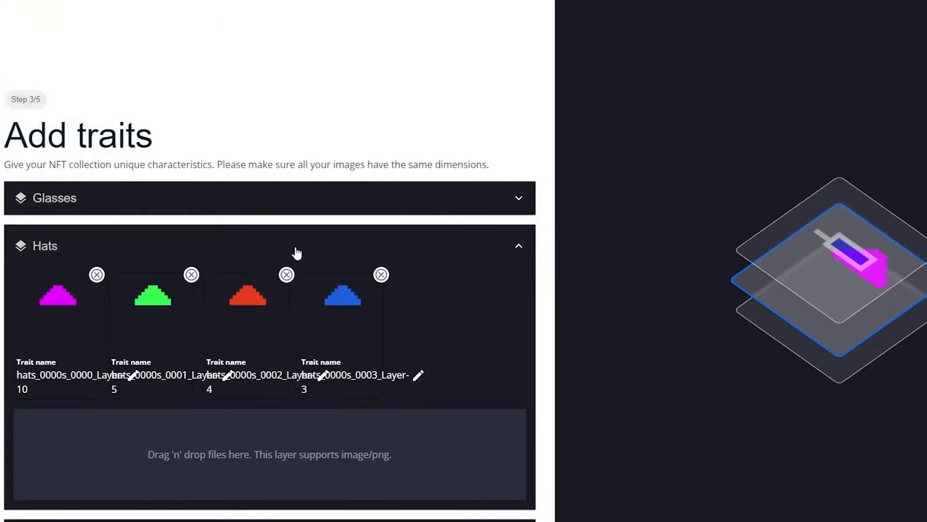
# - Upload Face_0000s_0000_Layer-2.png from the Face folder to the Faces layer
pyautogui.scroll(-1, 268, 413)
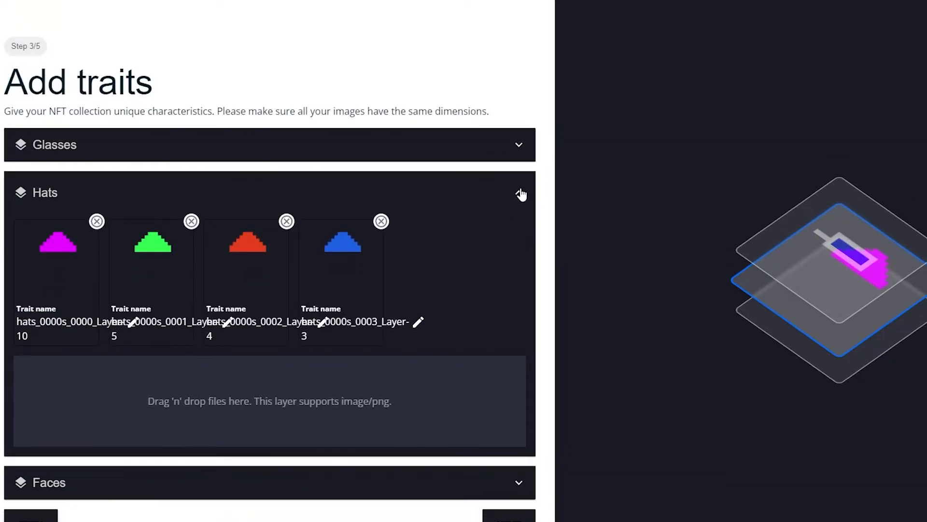
pyautogui.click(449, 491)
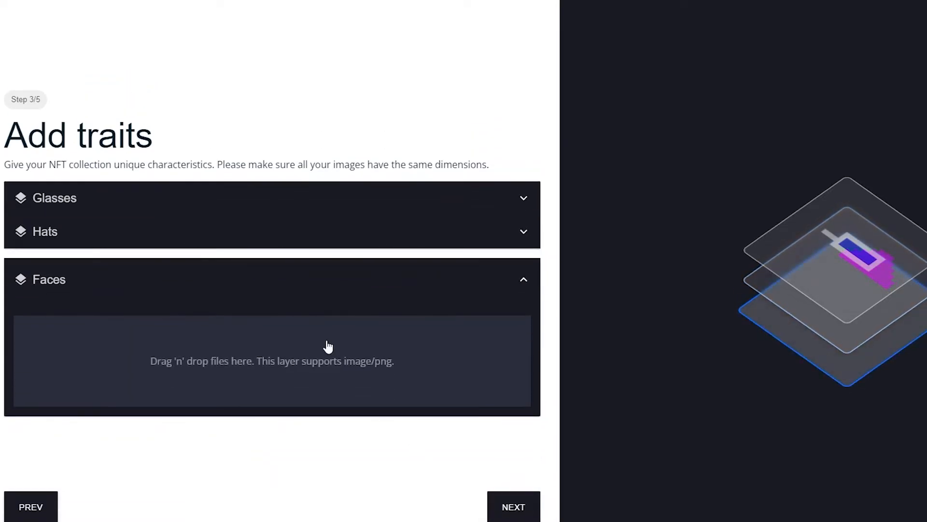
pyautogui.click(311, 352)
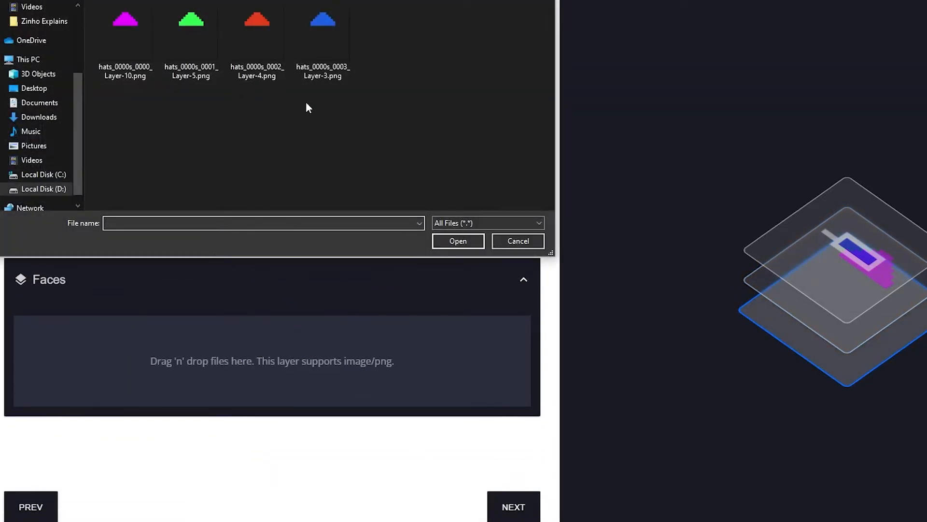
pyautogui.hotkey('alt', 'Up')
pyautogui.doubleClick(190, 22)
pyautogui.click(124, 38)
pyautogui.click(456, 240)
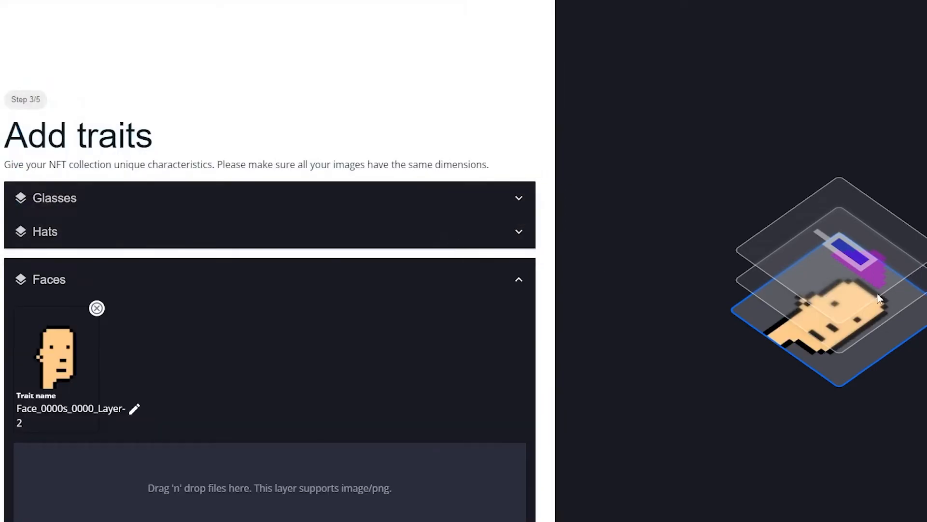
# - Review the uploaded Hats and Glasses traits and continue to the rarity settings
pyautogui.click(294, 241)
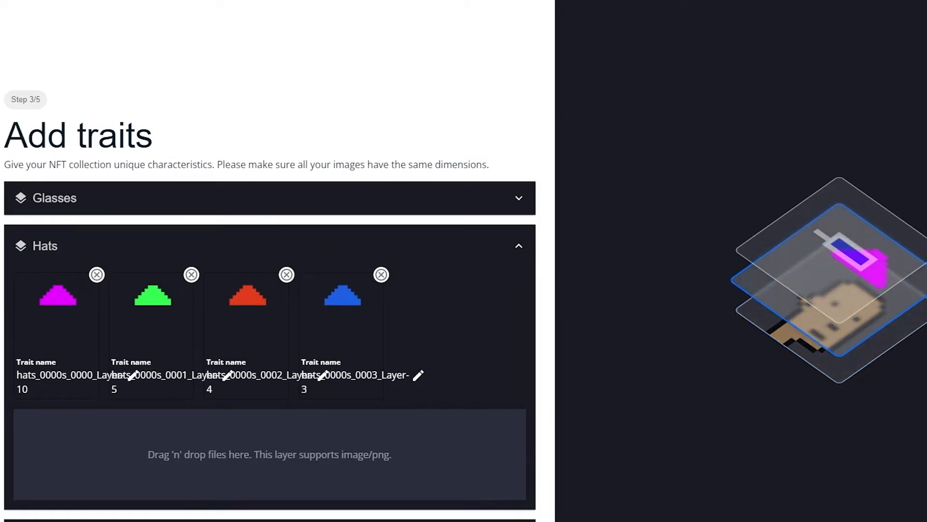
pyautogui.click(192, 195)
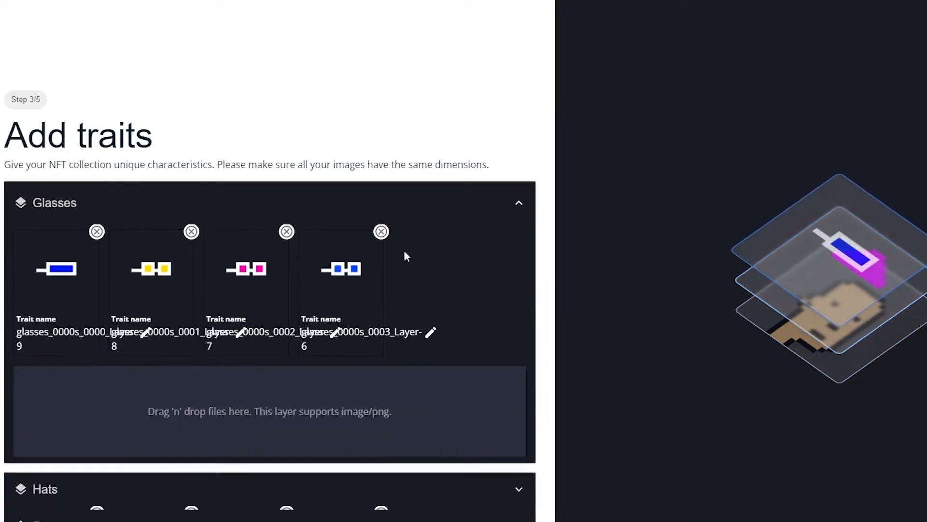
pyautogui.scroll(-1, 585, 306)
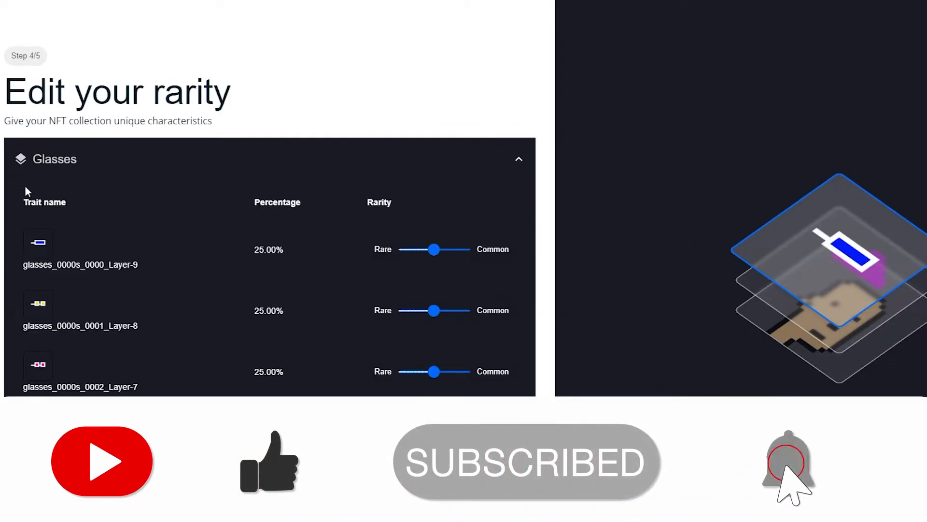
# - Set the glasses_0000s_0000_Layer-9 trait to the rarest level, 0.66%, check the Hats and Faces rarities, and continue to the preview
pyautogui.moveTo(434, 249); pyautogui.dragTo(383, 259)
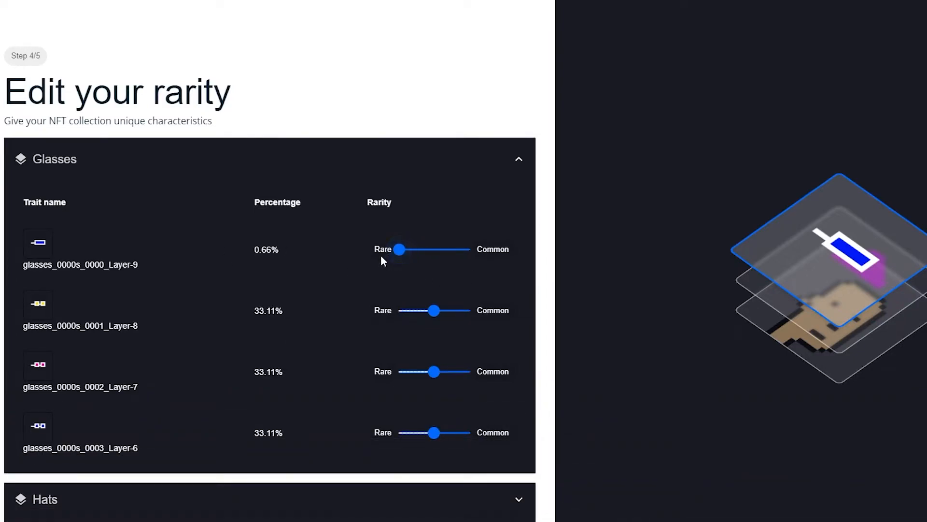
pyautogui.scroll(-1, 312, 344)
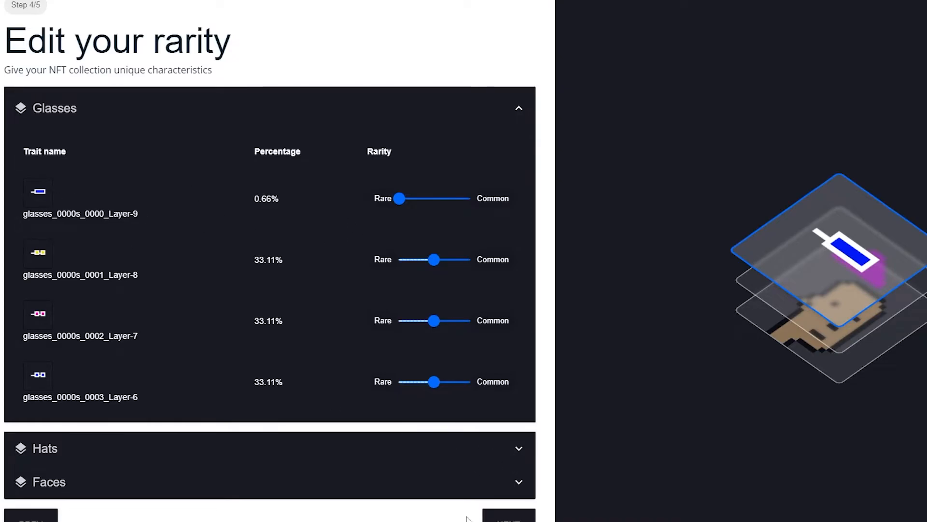
pyautogui.click(517, 448)
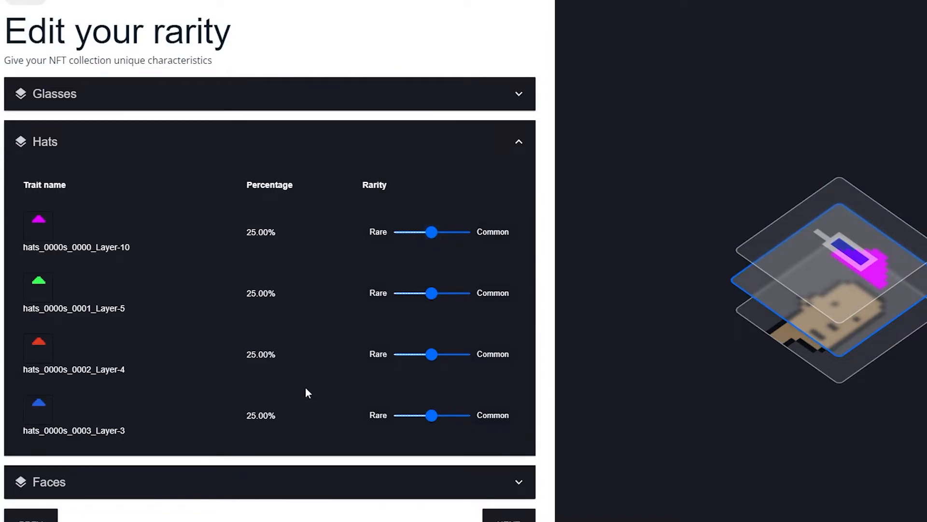
pyautogui.click(483, 481)
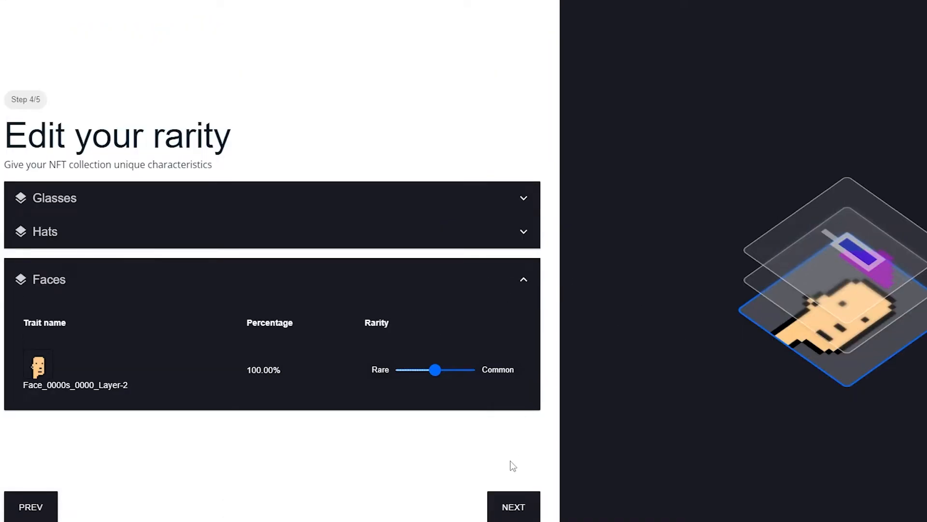
pyautogui.click(501, 507)
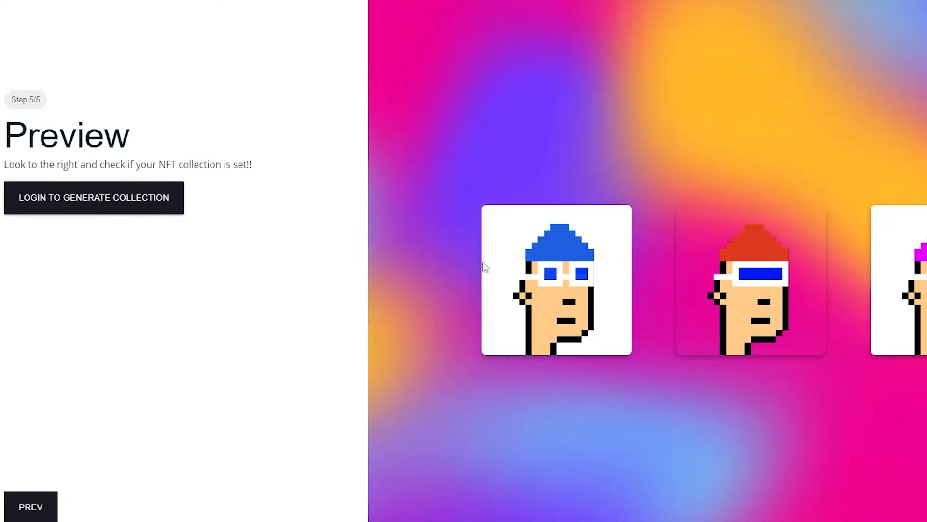
# - Log in from the preview and start generating the Budget Punks collection, up to the checkout
pyautogui.click(98, 206)
pyautogui.click(255, 313)
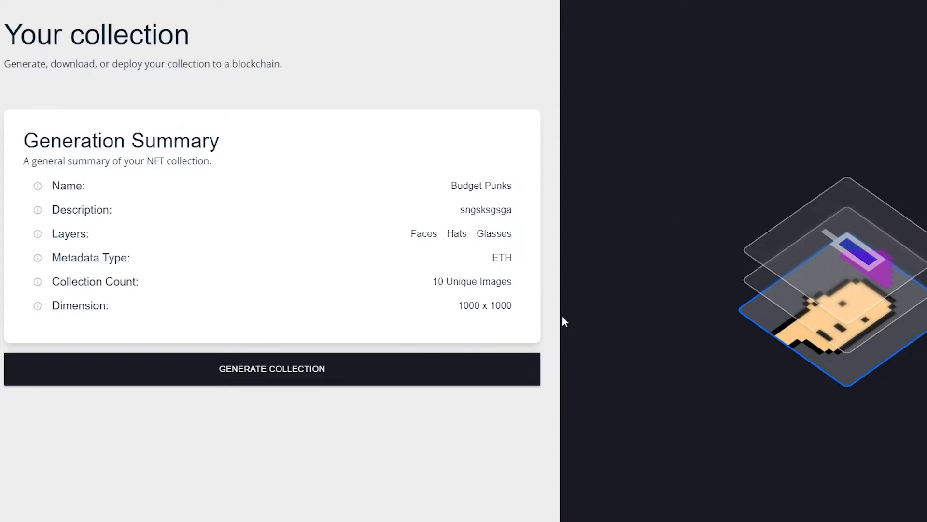
pyautogui.click(320, 377)
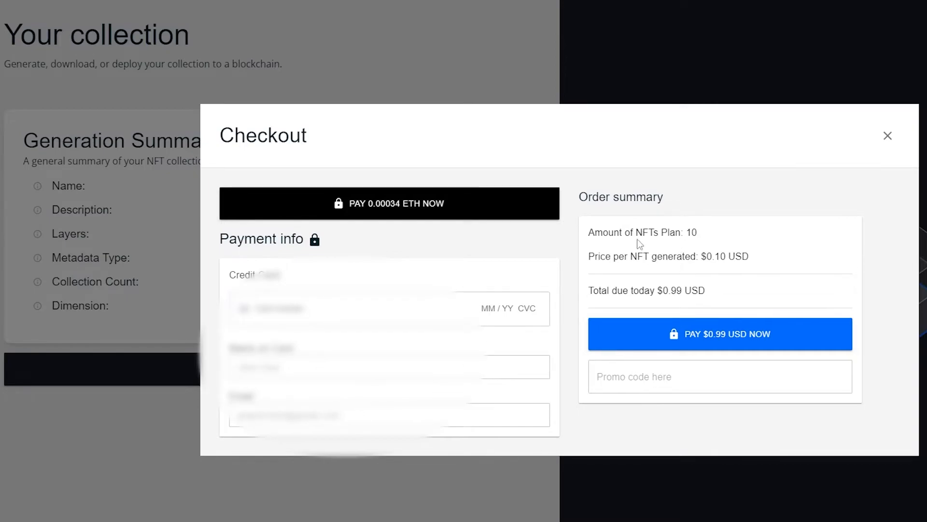
# - Examine the NFT amount, price per generated NFT and total due in the checkout's order summary
pyautogui.moveTo(683, 235); pyautogui.dragTo(699, 235)
pyautogui.moveTo(713, 256); pyautogui.dragTo(721, 257)
pyautogui.moveTo(663, 291); pyautogui.dragTo(682, 291)
pyautogui.moveTo(709, 256)
pyautogui.mouseDown()
pyautogui.moveTo(731, 256)
pyautogui.moveTo(720, 256)
pyautogui.mouseUp()
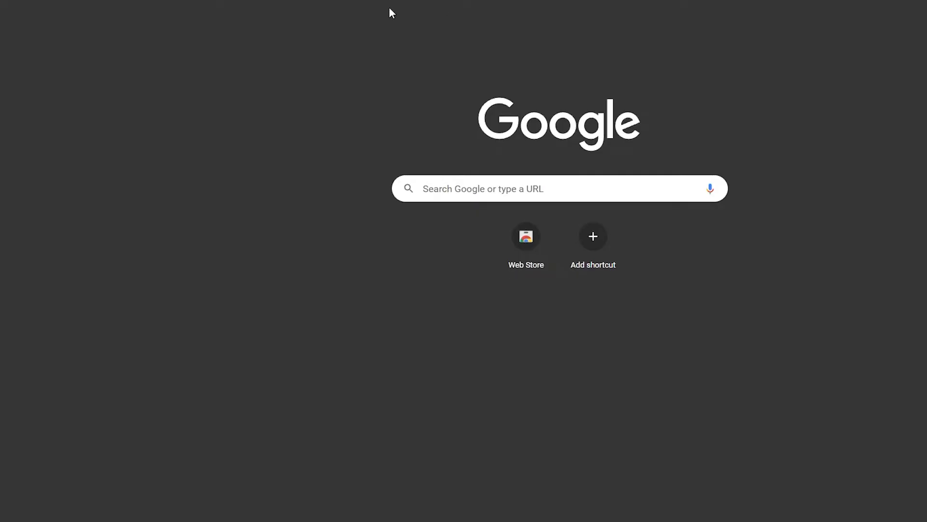
# - Calculate 0.10 x 100 in a web search to work out the price of generating 100 NFTs
pyautogui.write('0.10 x ')
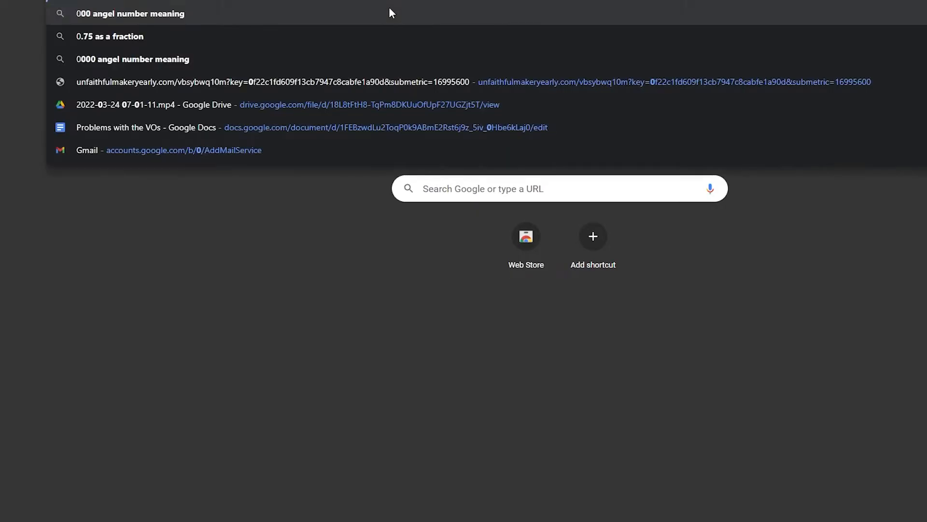
pyautogui.write('100')
pyautogui.press('Return')
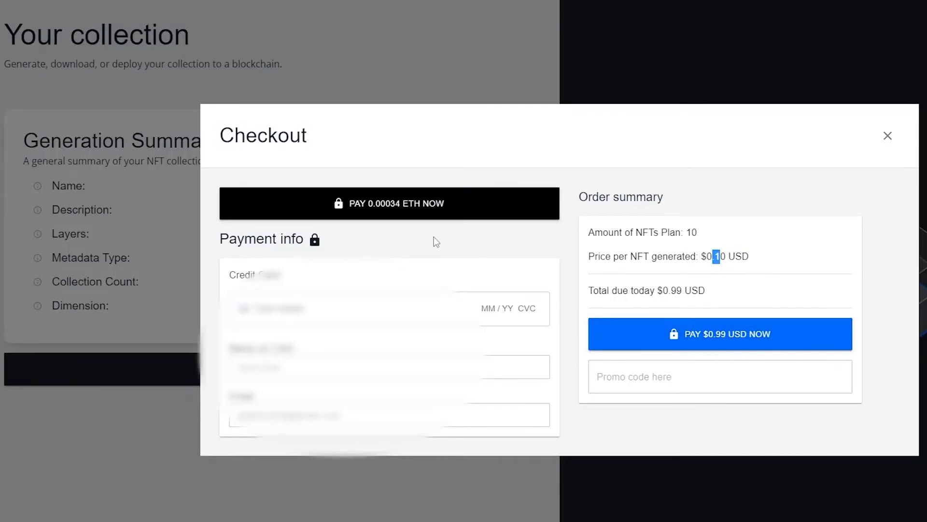
# - Fill in the checkout with a saved credit card, security code, cardholder name and email, and pay the $0.99 by card
pyautogui.click(434, 236)
pyautogui.click(324, 319)
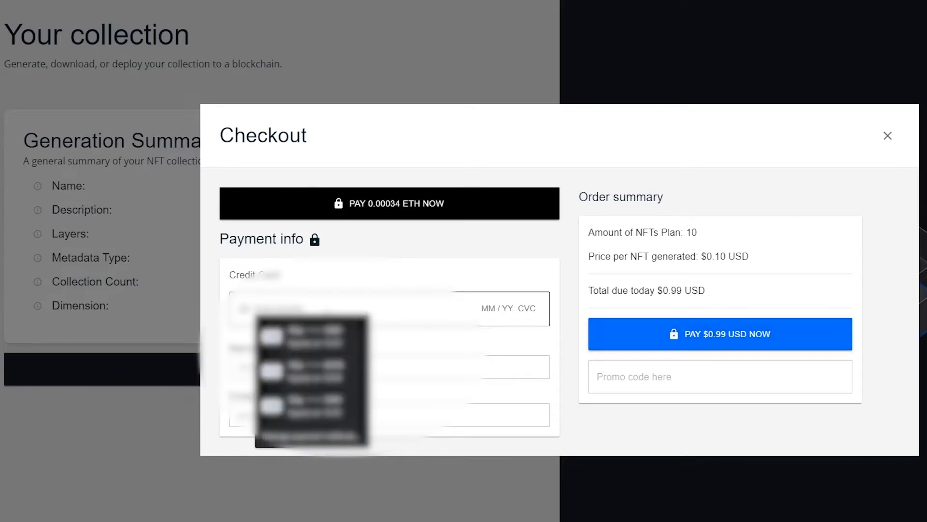
pyautogui.click(334, 354)
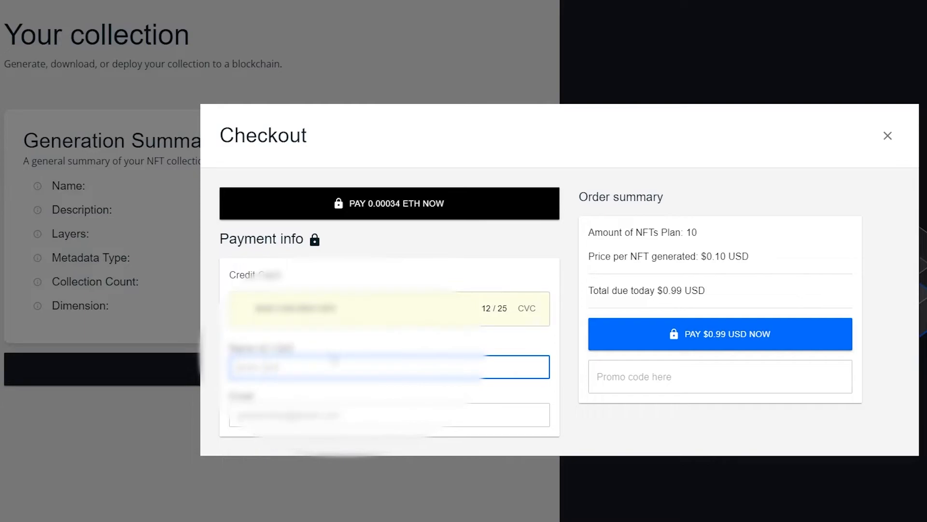
pyautogui.click(319, 369)
pyautogui.click(305, 404)
pyautogui.click(289, 416)
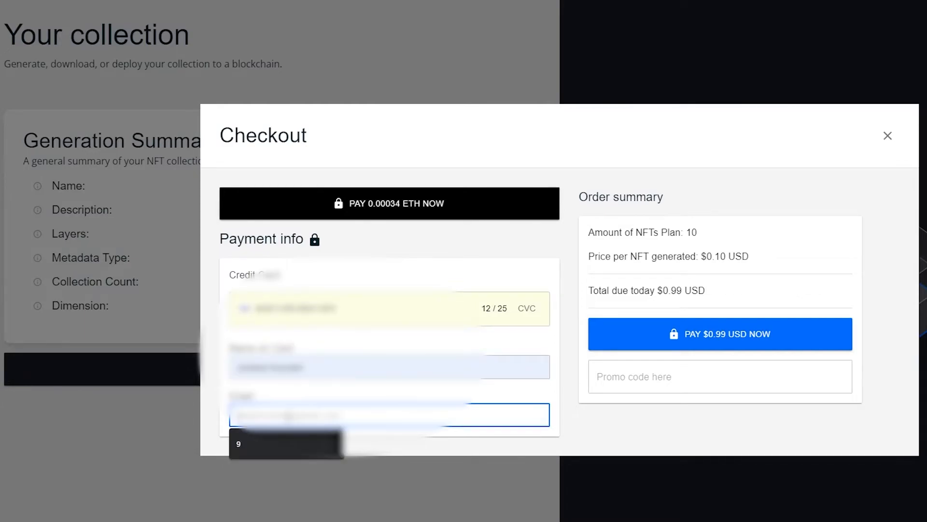
pyautogui.click(286, 443)
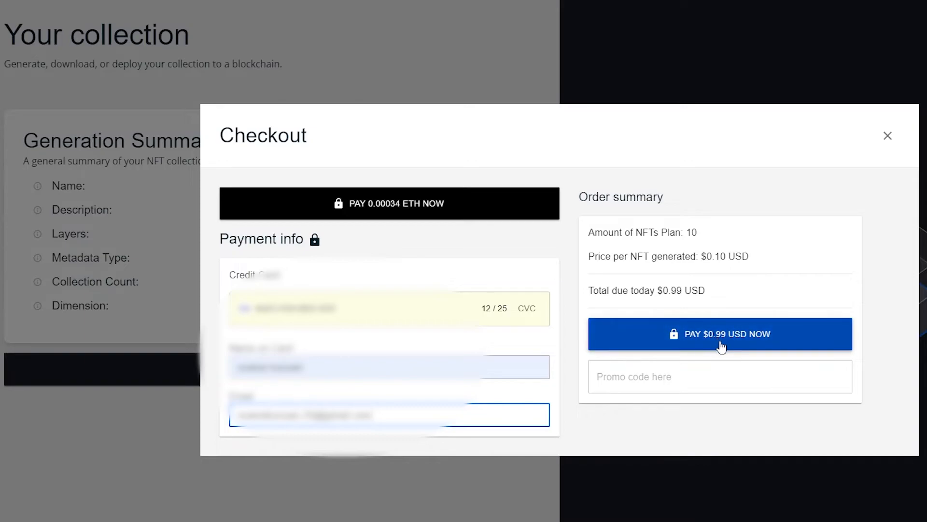
pyautogui.click(722, 346)
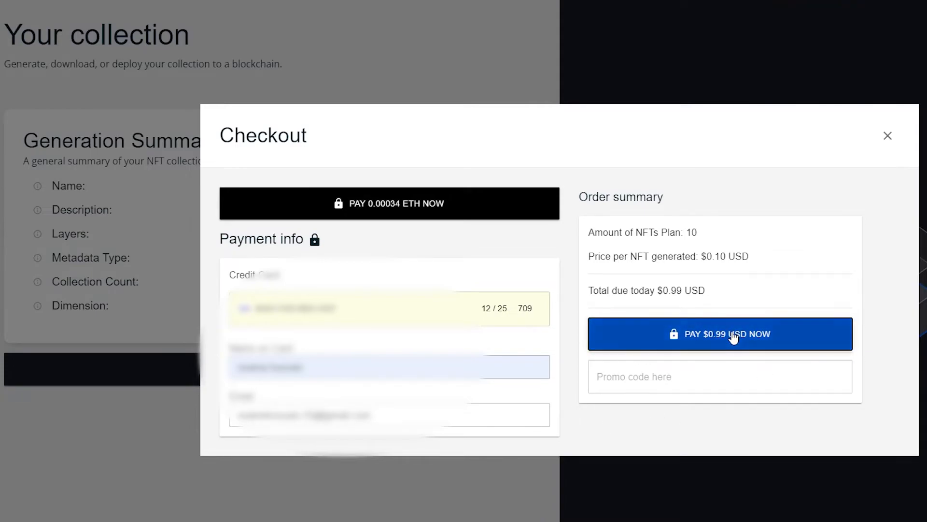
pyautogui.click(697, 331)
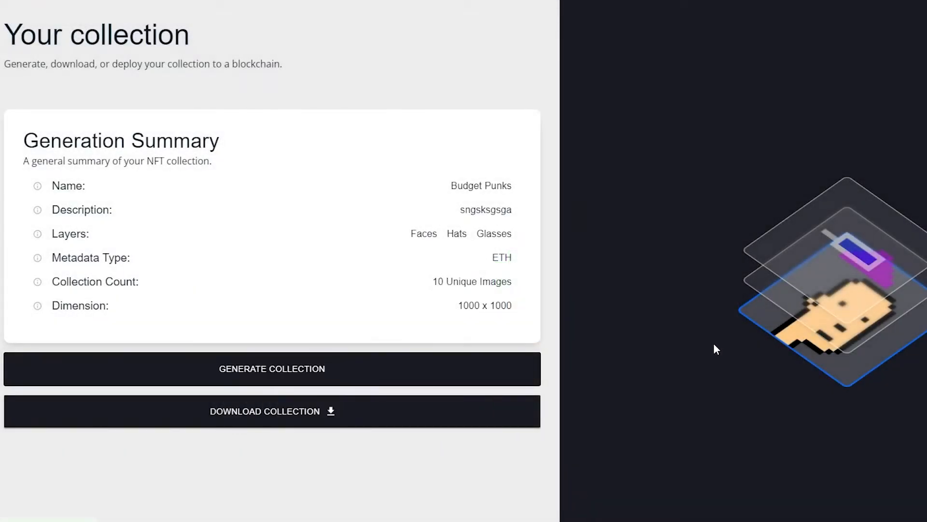
# - Download the generated collection as Ambition.zip into a new folder inside Crypto Punks
pyautogui.click(280, 421)
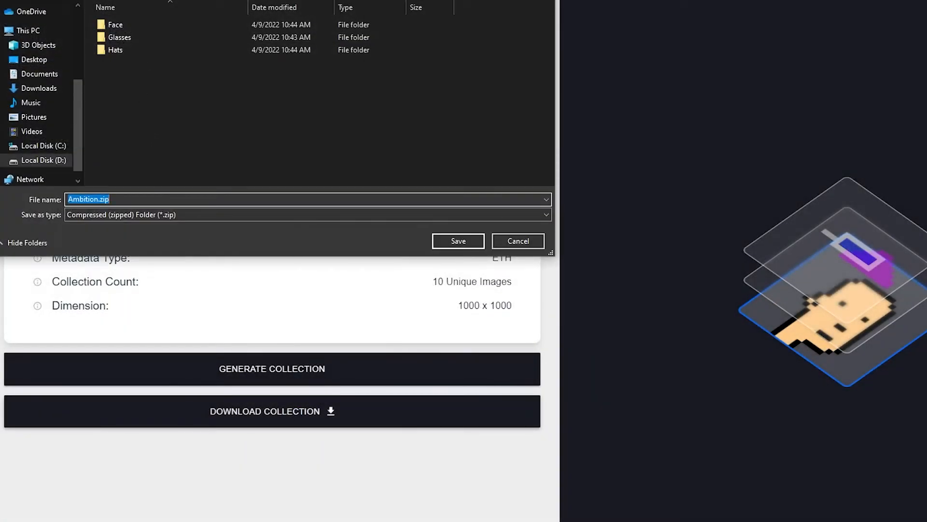
pyautogui.rightClick(217, 145)
pyautogui.moveTo(275, 272)
pyautogui.click(381, 272)
pyautogui.doubleClick(188, 62)
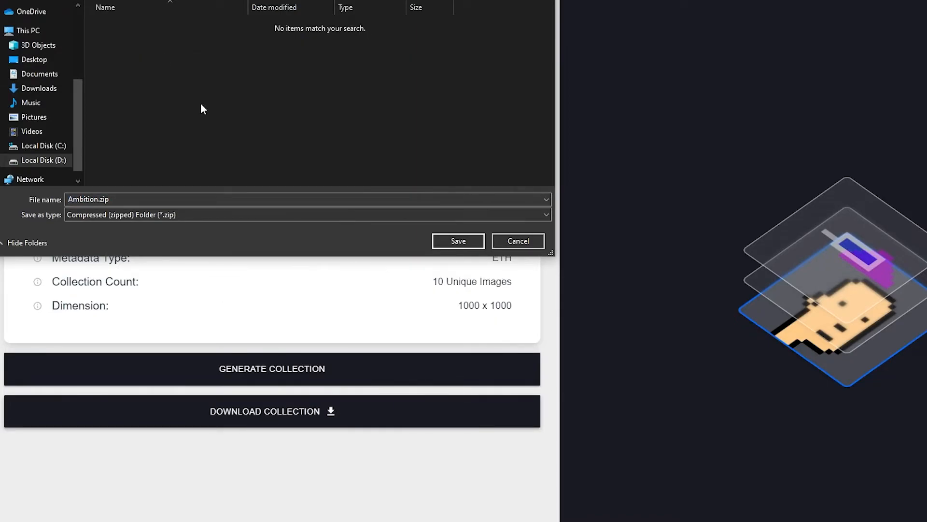
pyautogui.click(446, 243)
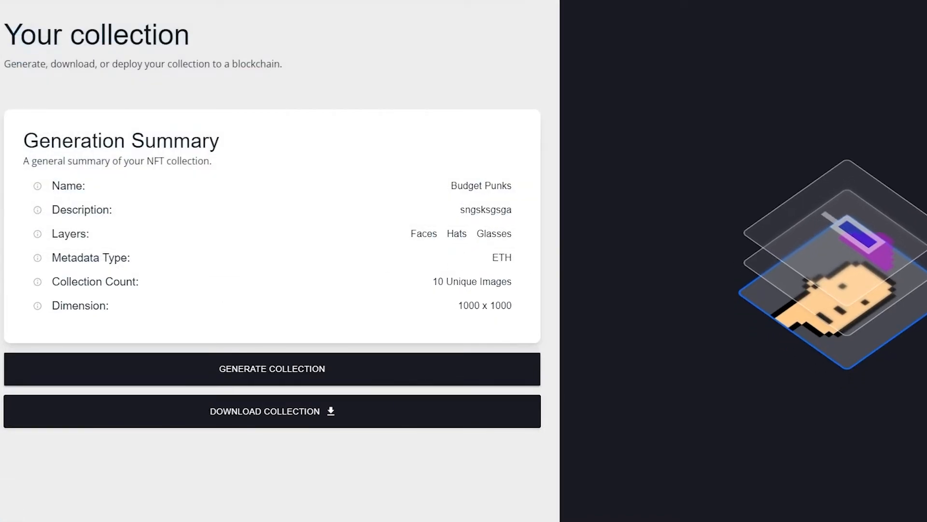
# - Switch to File Explorer and extract Ambition.zip in the new folder inside Crypto Punks
pyautogui.hotkey('alt', 'Tab')
pyautogui.doubleClick(173, 109)
pyautogui.rightClick(166, 72)
pyautogui.click(151, 75)
pyautogui.rightClick(151, 74)
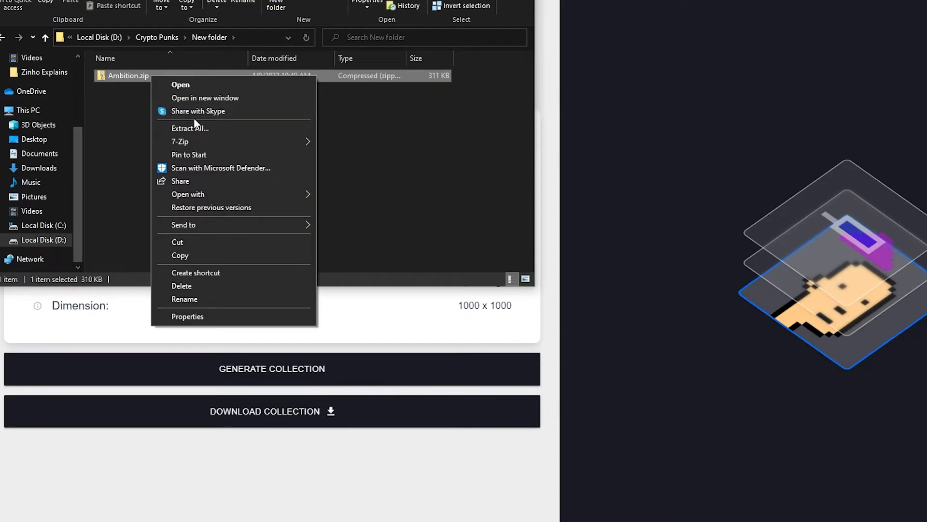
pyautogui.click(229, 128)
pyautogui.press('Return')
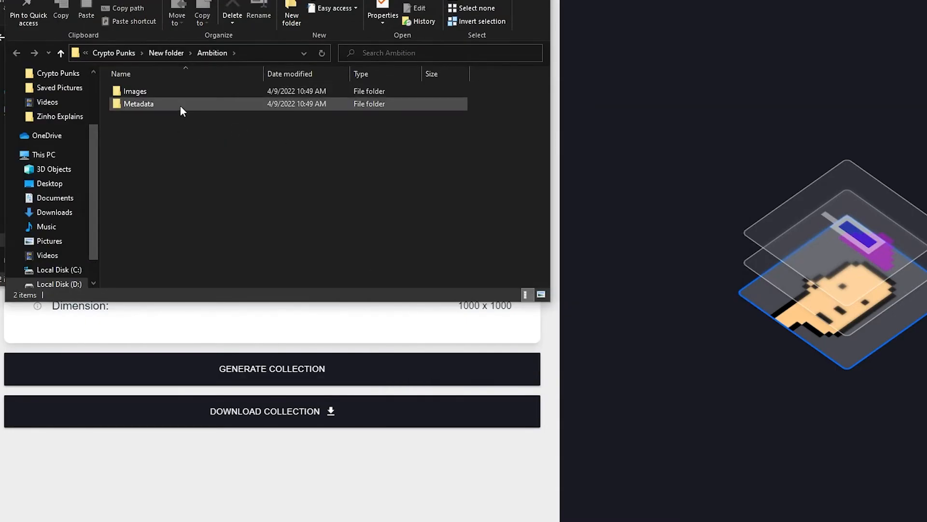
# - Examine the generated punk images in the extracted Images folder, viewing several in turn from 0.png
pyautogui.doubleClick(187, 95)
pyautogui.click(132, 113)
pyautogui.doubleClick(131, 108)
pyautogui.click(894, 251)
pyautogui.click(894, 251)
pyautogui.click(894, 251)
pyautogui.click(895, 251)
pyautogui.click(898, 2)
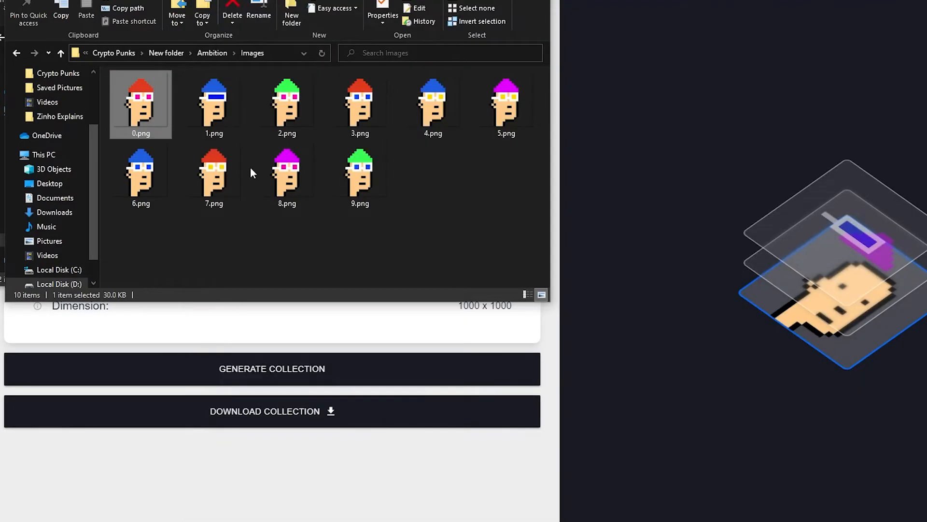
# - Examine the contents of the extracted Metadata folder and return to the Ambition folder
pyautogui.hotkey('alt', 'Left')
pyautogui.click(215, 104)
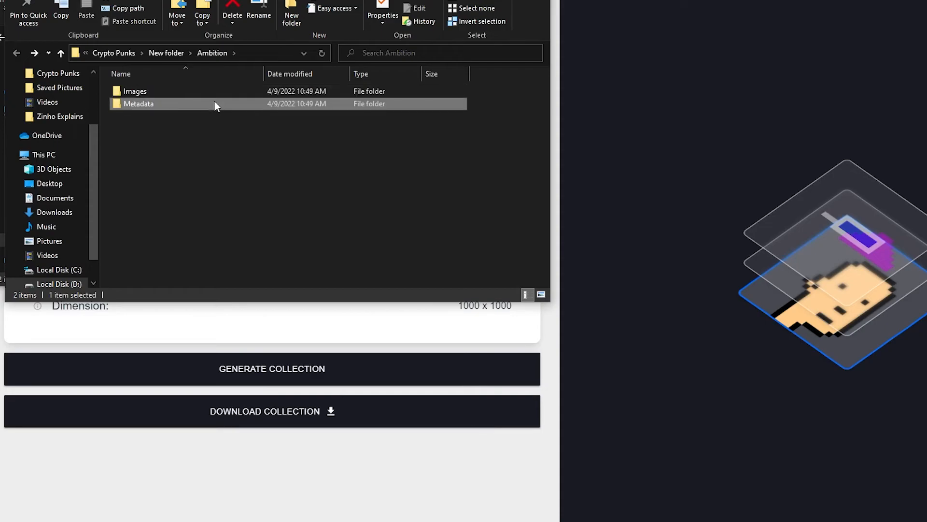
pyautogui.doubleClick(214, 103)
pyautogui.hotkey('alt', 'Left')
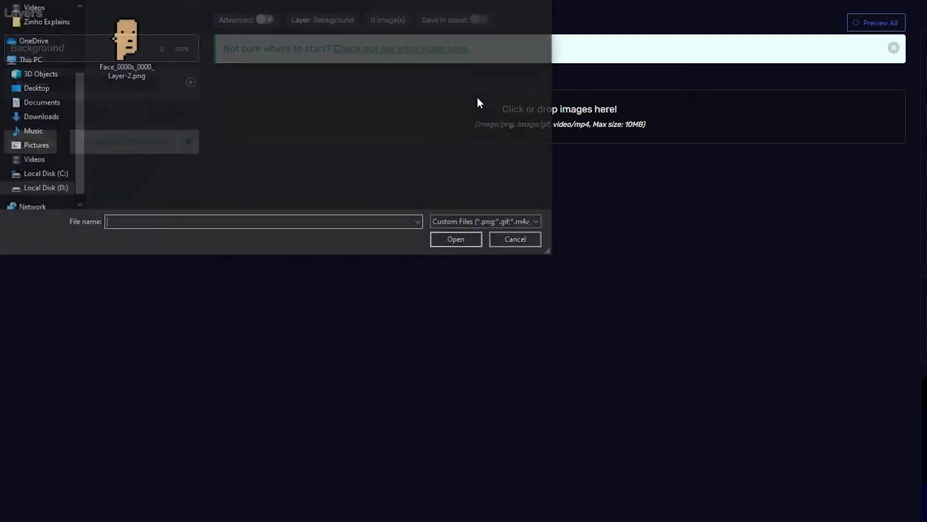
# - In the second NFT generator, upload Face_0000s_0000_Layer-2.png to the Background layer and add layers named glasses and hats
pyautogui.doubleClick(112, 42)
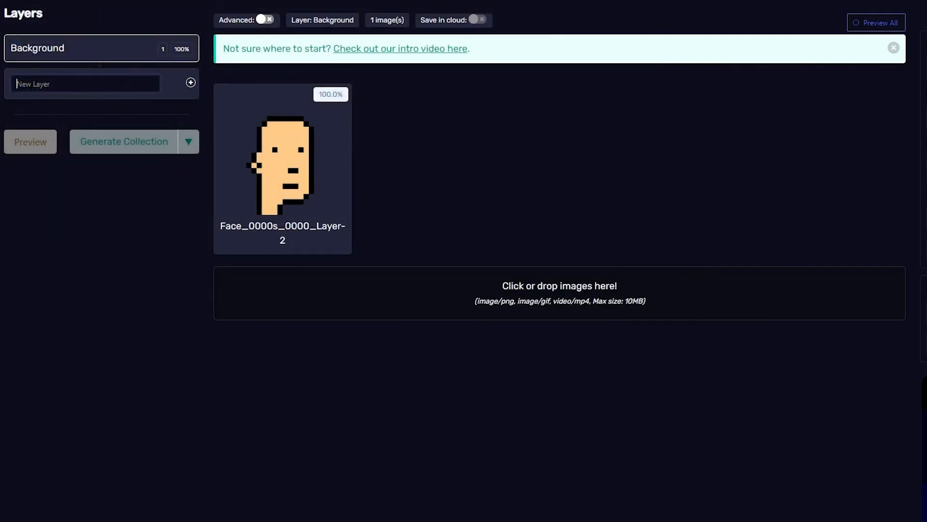
pyautogui.click(83, 84)
pyautogui.write('glasses')
pyautogui.press('Return')
pyautogui.write('hats')
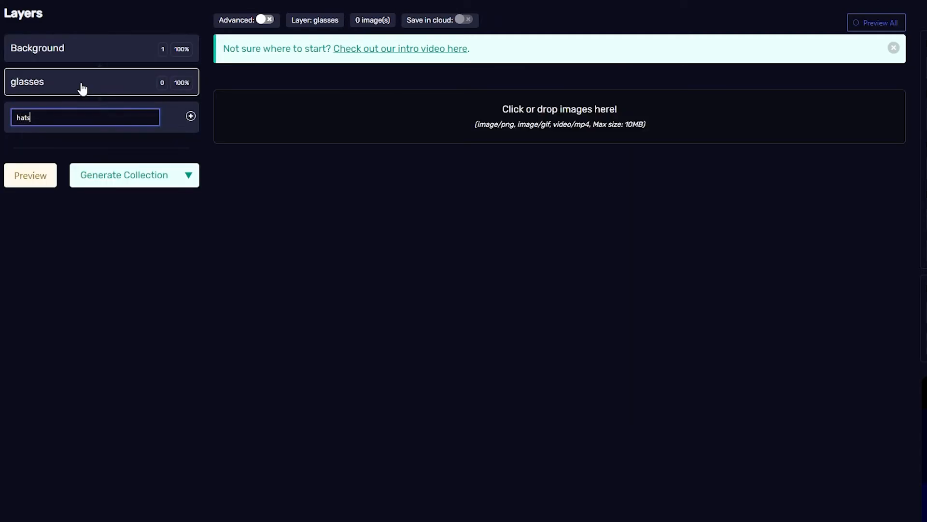
pyautogui.press('Return')
# - Upload all four images from the Glasses folder to the glasses layer
pyautogui.click(65, 92)
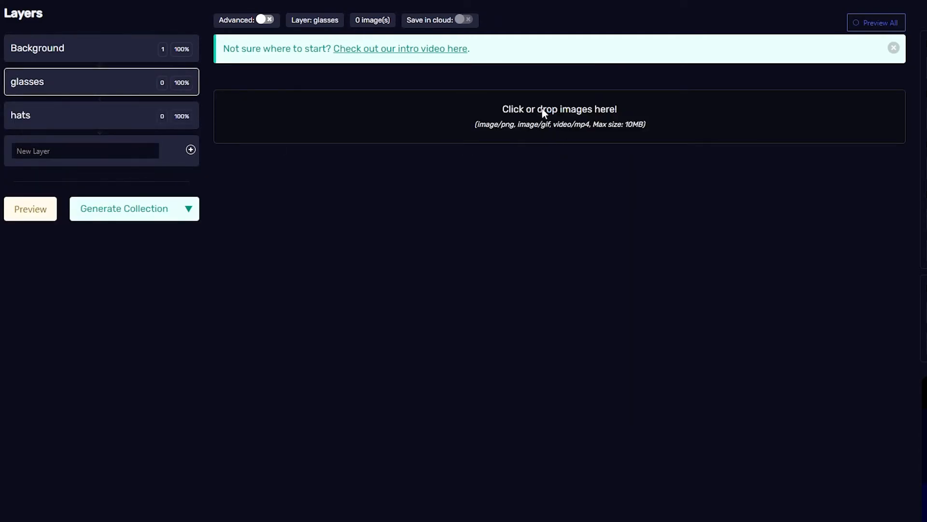
pyautogui.click(542, 115)
pyautogui.hotkey('alt', 'Up')
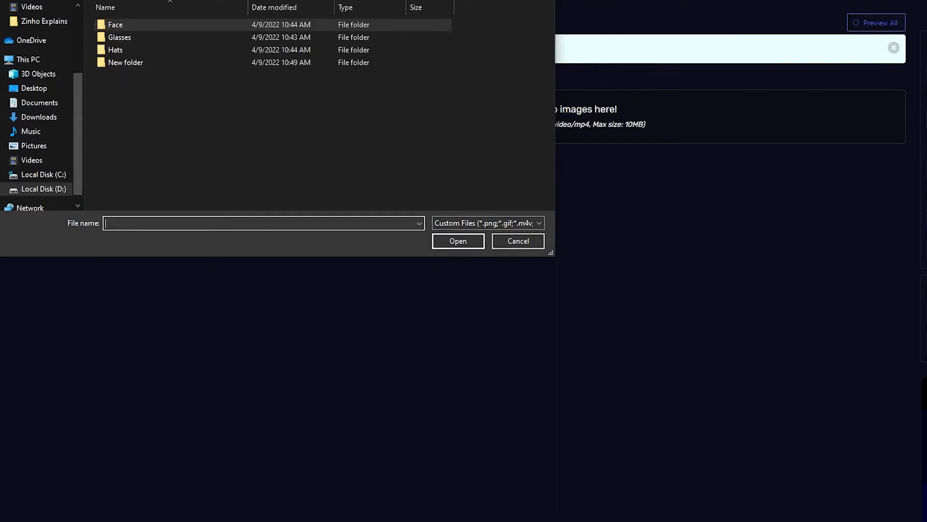
pyautogui.doubleClick(137, 34)
pyautogui.moveTo(358, 112); pyautogui.dragTo(117, 16)
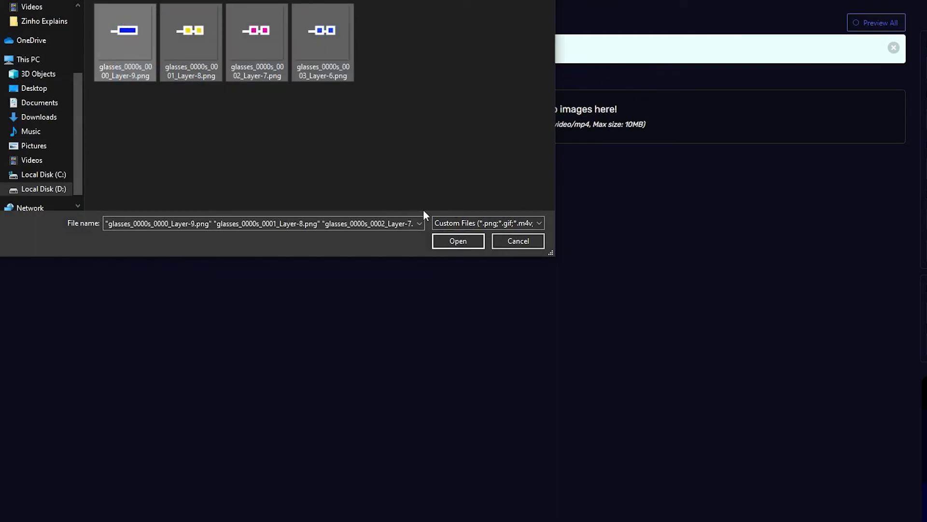
pyautogui.click(459, 244)
# - Upload all four images from the Hats folder to the hats layer
pyautogui.click(102, 125)
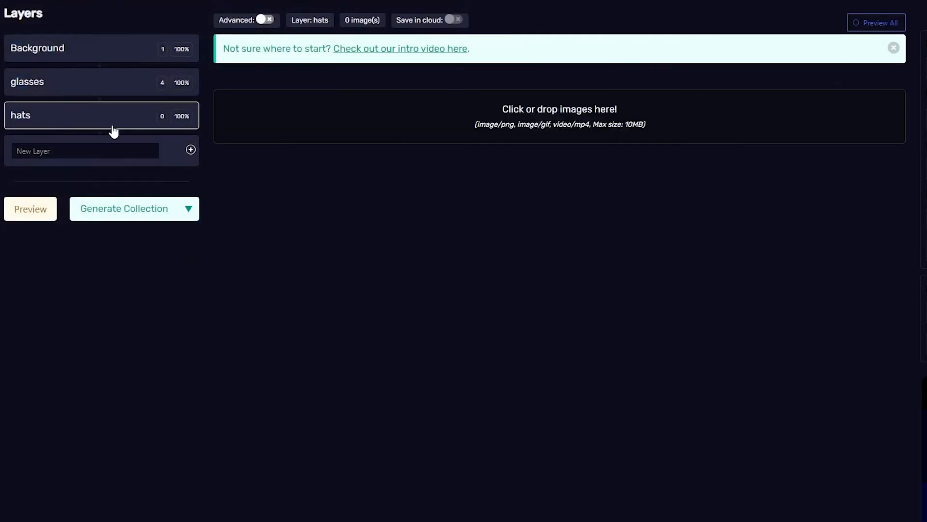
pyautogui.click(515, 126)
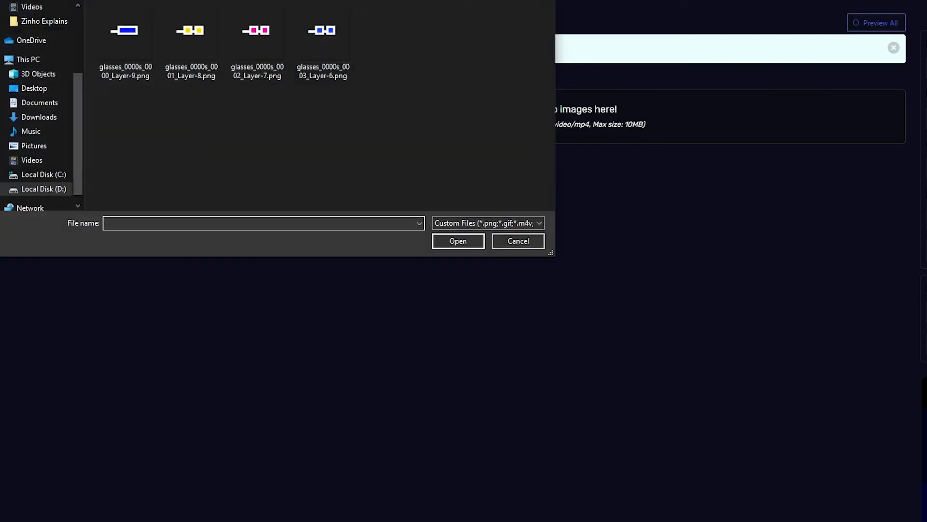
pyautogui.hotkey('alt', 'Up')
pyautogui.doubleClick(146, 46)
pyautogui.moveTo(349, 115); pyautogui.dragTo(95, 26)
pyautogui.click(478, 244)
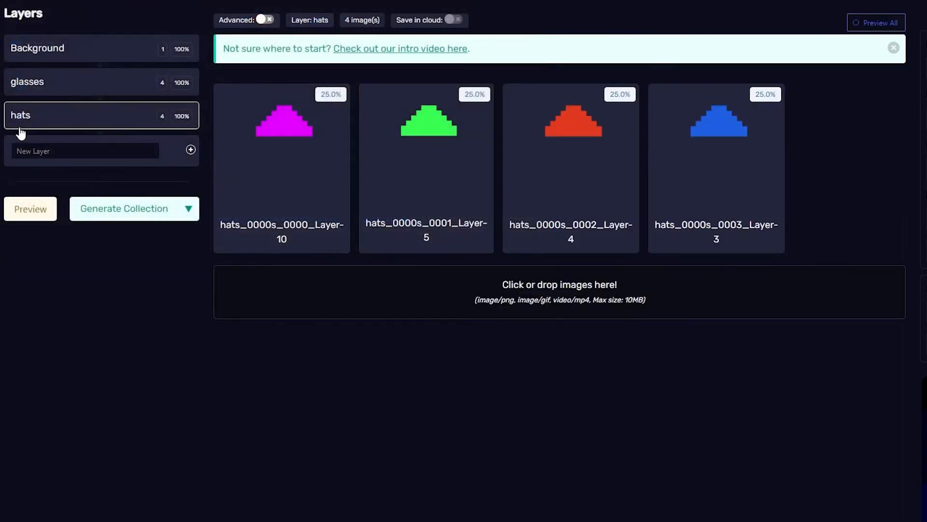
# - Review the images and their rarity percentages in the glasses, Background and hats layers
pyautogui.click(132, 82)
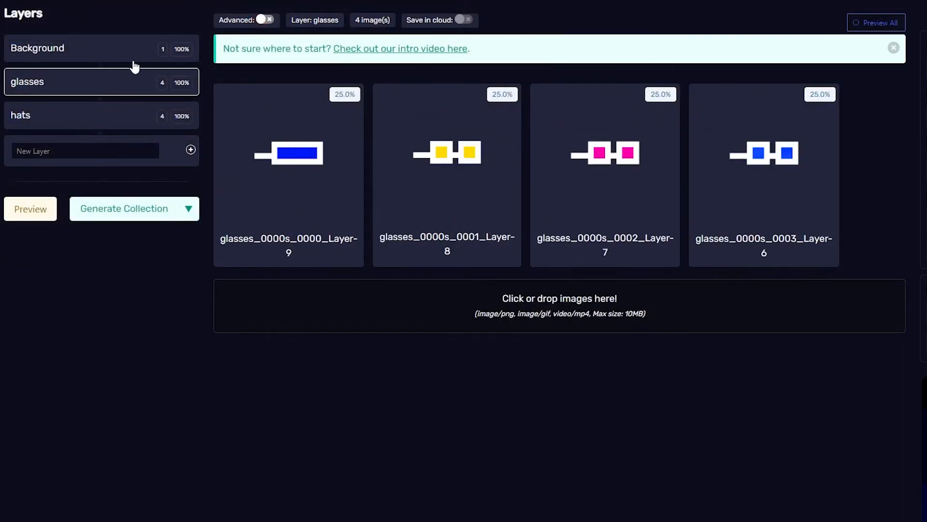
pyautogui.click(136, 60)
pyautogui.click(135, 116)
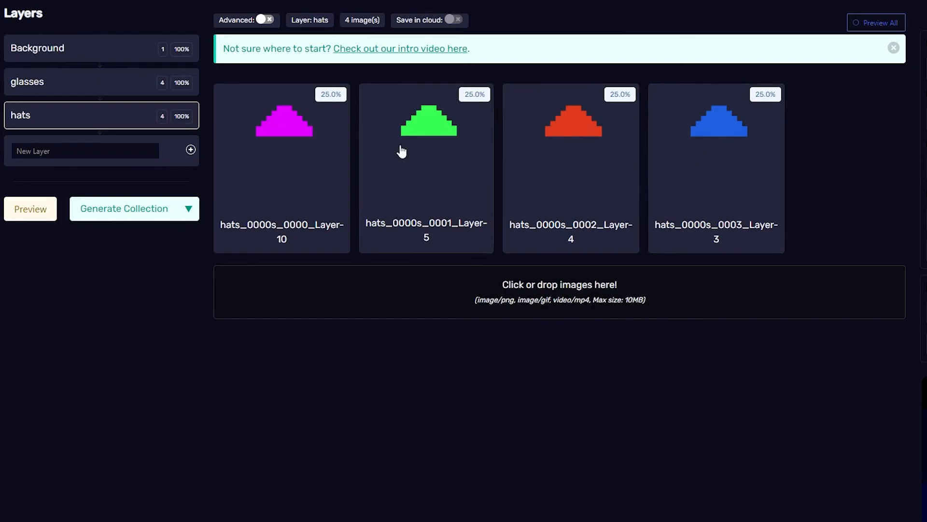
pyautogui.click(55, 86)
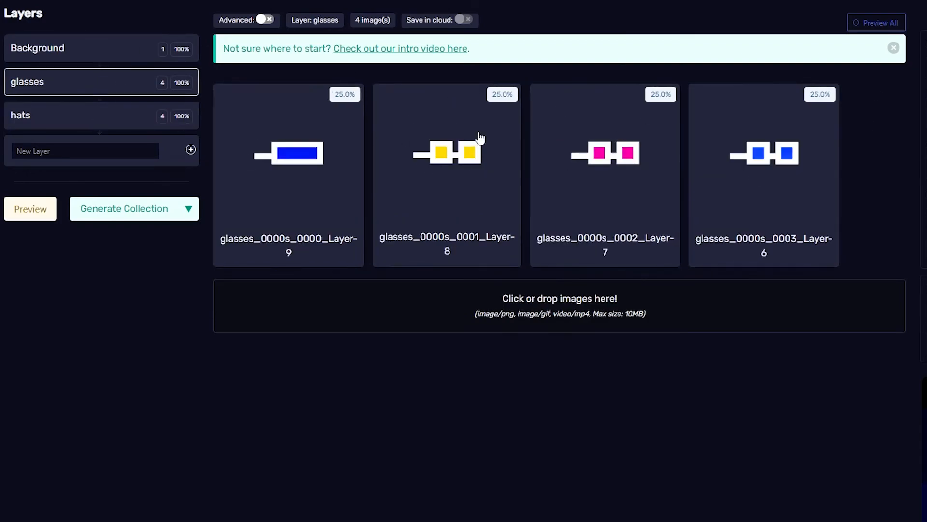
pyautogui.click(127, 60)
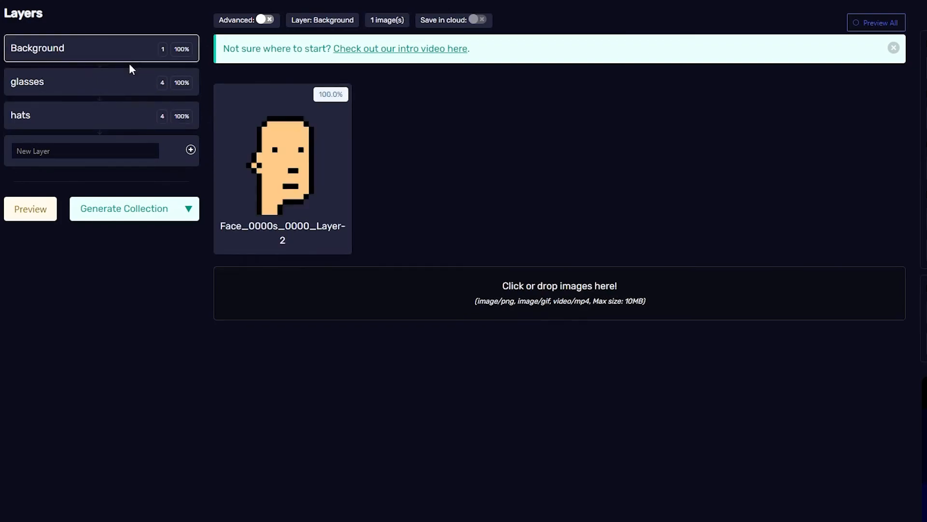
pyautogui.click(120, 114)
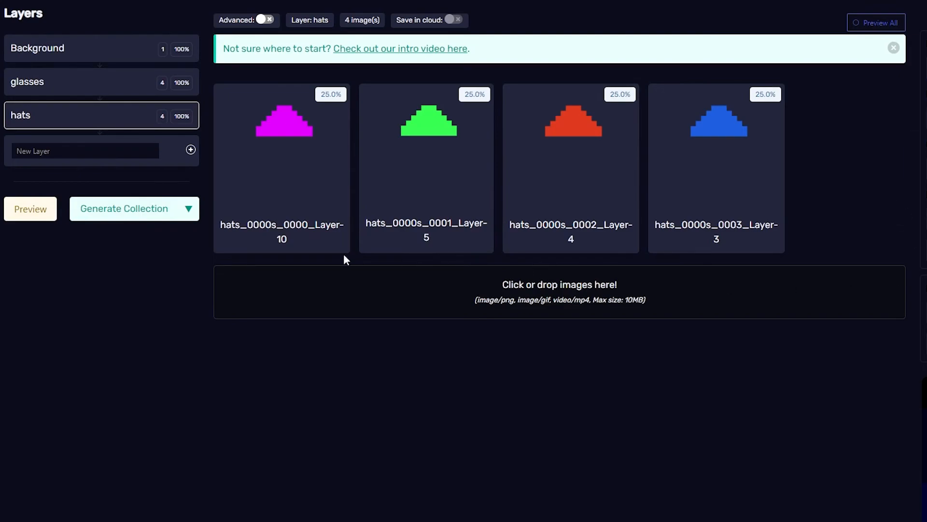
# - Generate the collection, provide the email address for the download, and save it as sample.zip beside Ambition.zip
pyautogui.click(123, 222)
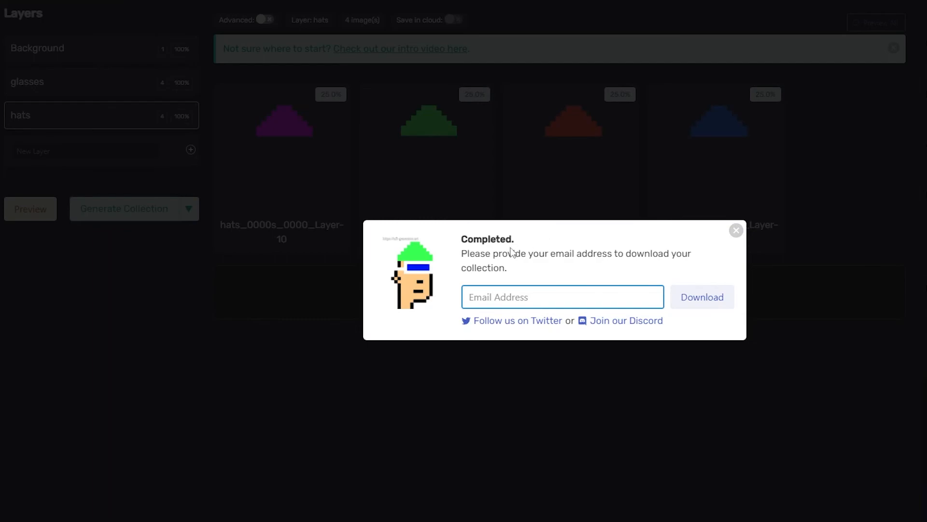
pyautogui.click(507, 297)
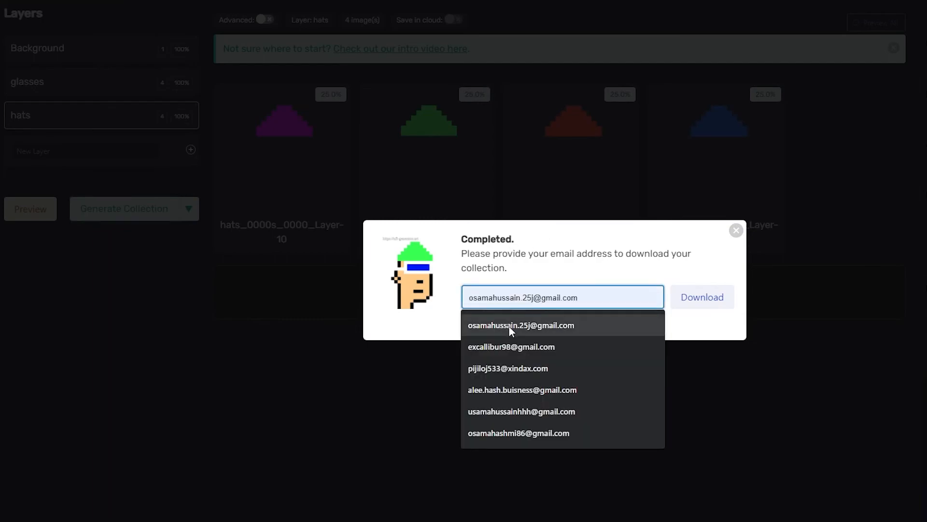
pyautogui.click(511, 325)
pyautogui.click(718, 306)
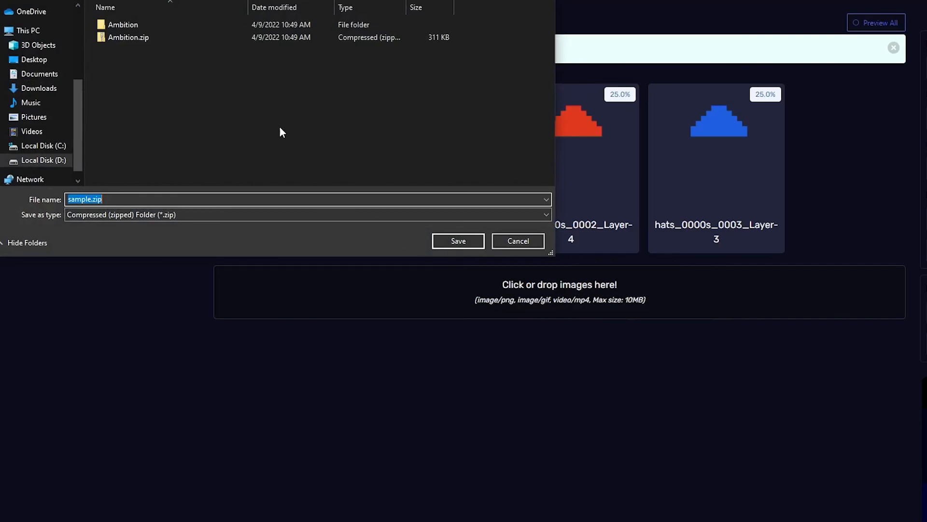
pyautogui.click(458, 241)
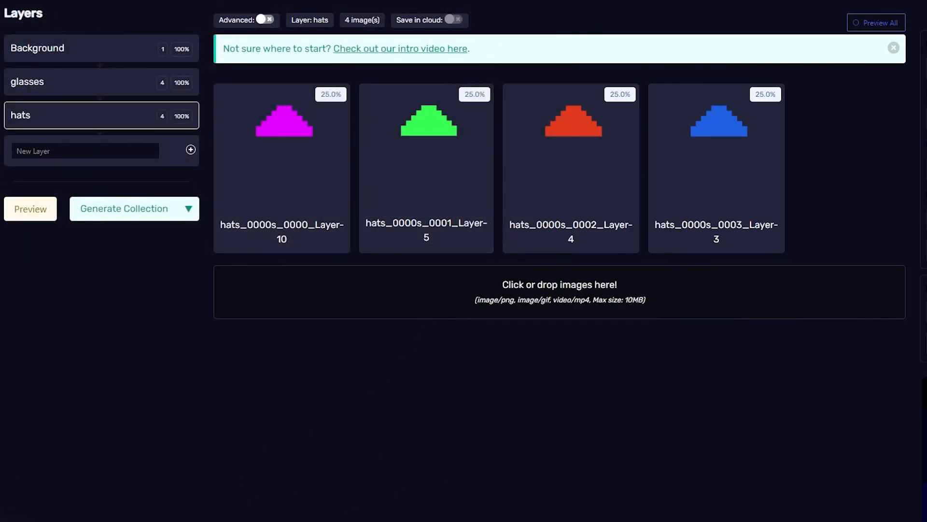
# - Switch to File Explorer and open the New folder directory inside Crypto Punks on Local Disk (D:)
pyautogui.press('super+e')
pyautogui.scroll(-4, 94, 232)
pyautogui.scroll(-3, 43, 247)
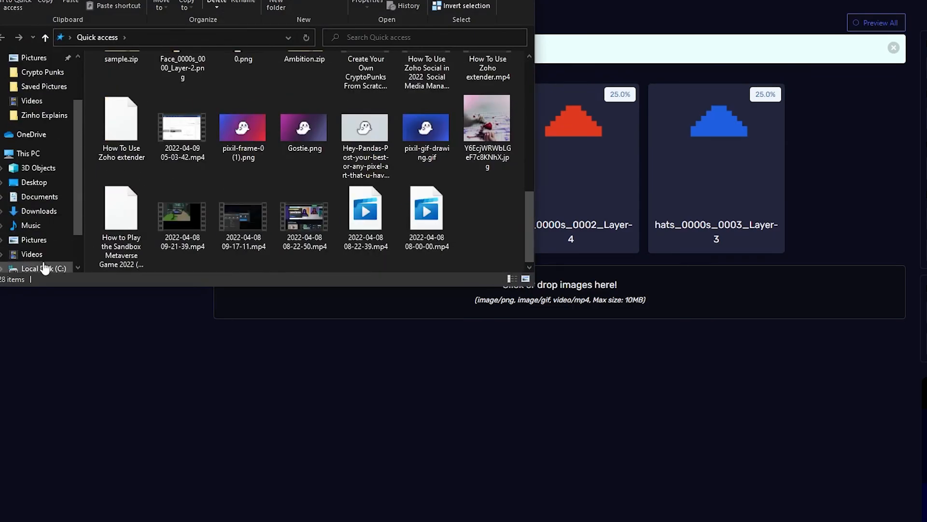
pyautogui.click(54, 240)
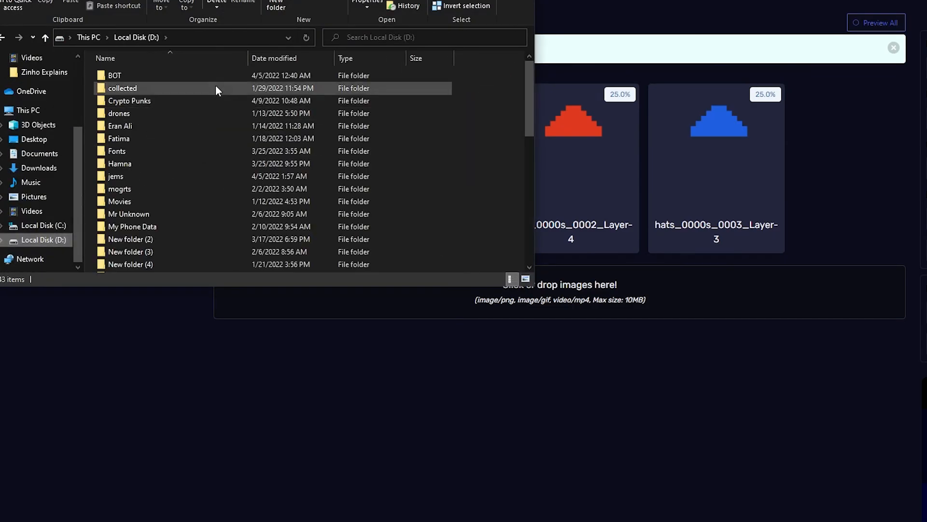
pyautogui.doubleClick(223, 101)
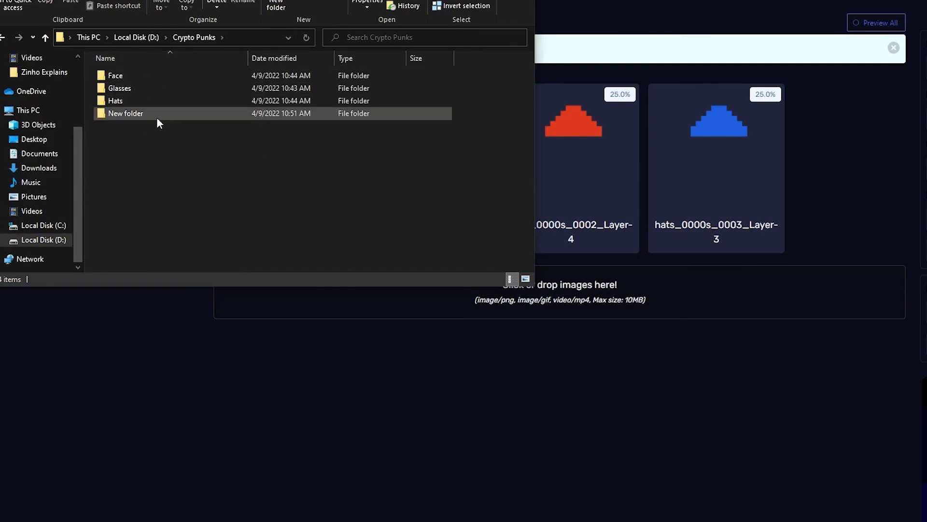
pyautogui.doubleClick(156, 113)
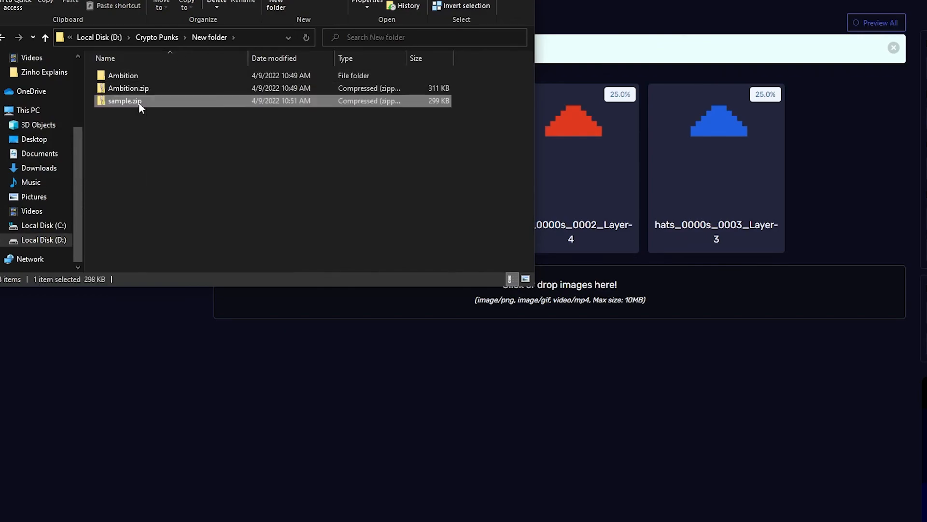
# - Extract sample.zip to D:\Crypto Punks\New folder\sample, showing the extracted files when complete
pyautogui.rightClick(139, 103)
pyautogui.click(216, 156)
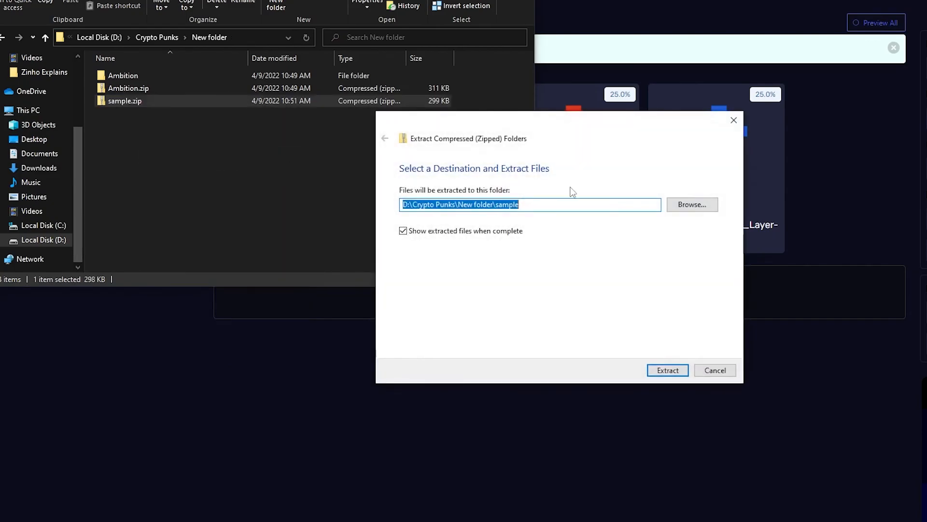
pyautogui.click(674, 374)
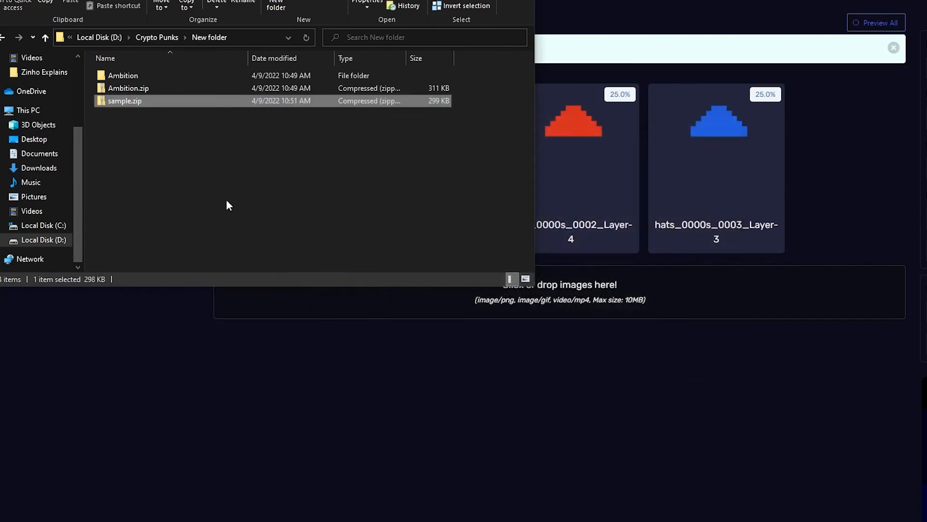
# - Open the extracted sample collection's assets folder, enlarge the thumbnails and look through the generated webp images
pyautogui.doubleClick(185, 90)
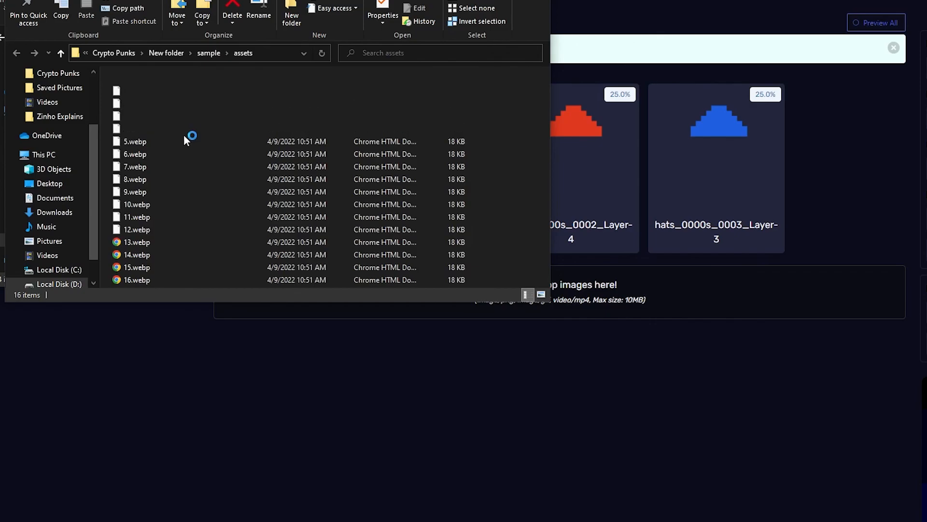
pyautogui.keyDown('ctrl'); pyautogui.scroll(3, 279, 180); pyautogui.keyUp('ctrl')
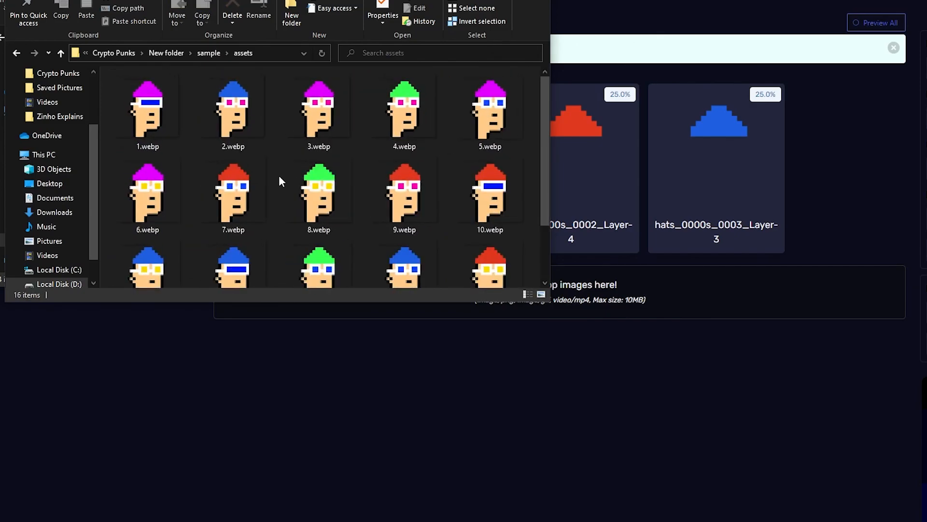
pyautogui.scroll(-5, 410, 148)
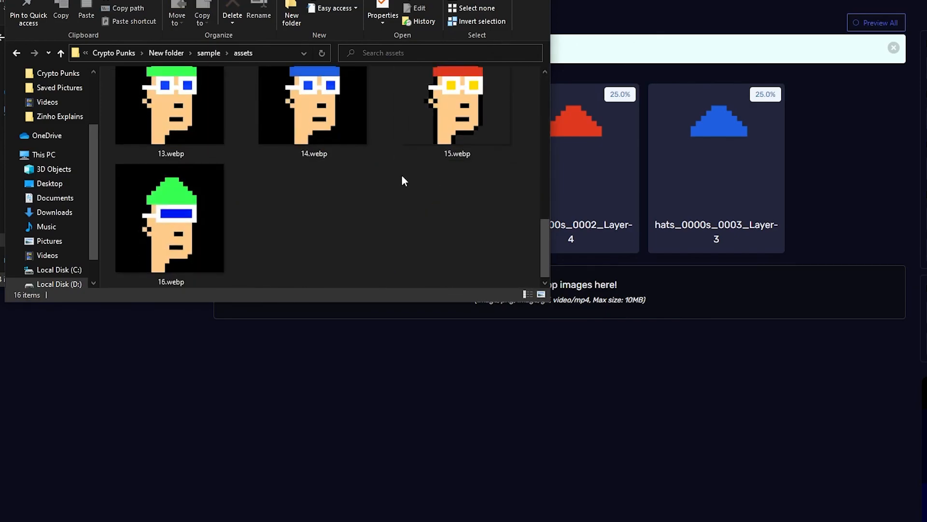
pyautogui.scroll(5, 400, 179)
pyautogui.scroll(-5, 372, 225)
pyautogui.scroll(5, 331, 215)
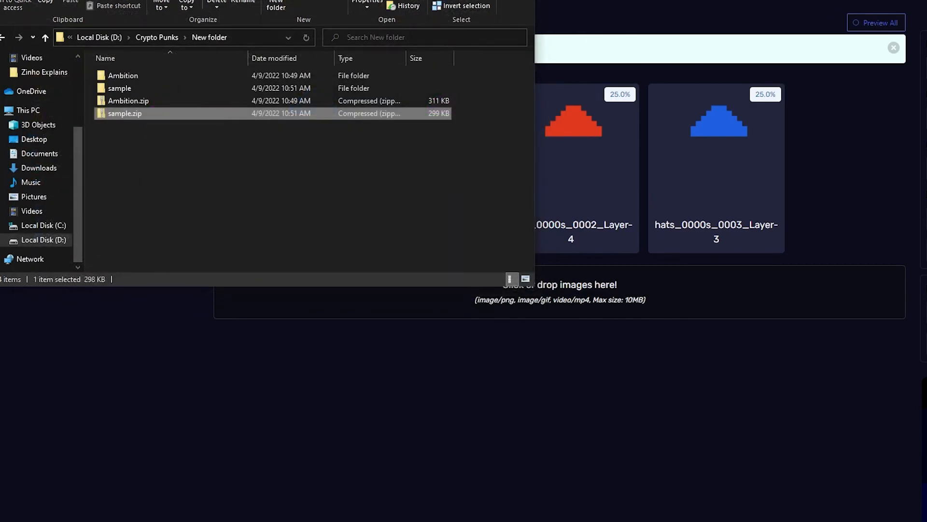